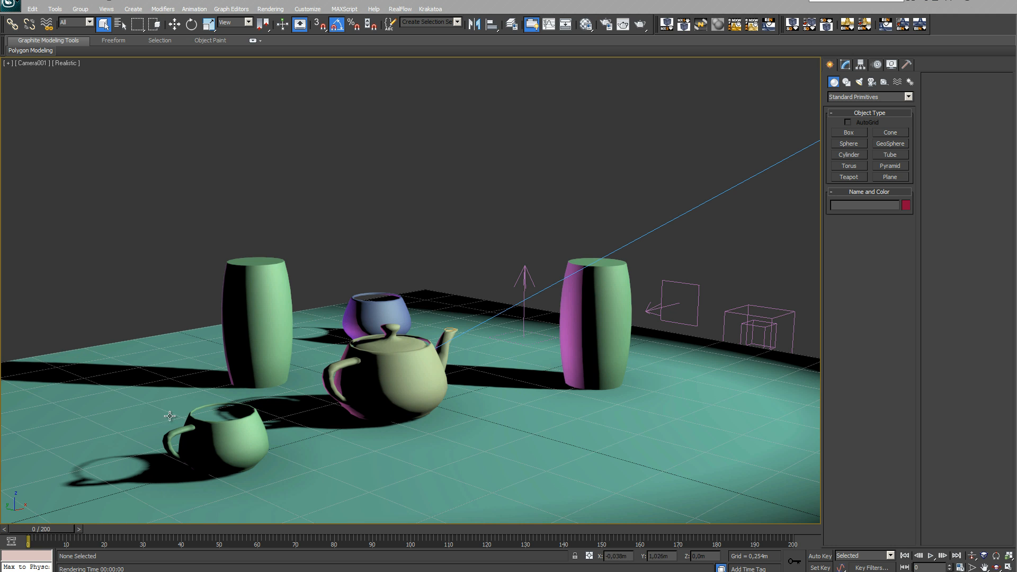
Scrub the animation timeline and examine the icon type options of the particle source at the teapot's spout.
{"action": "left_click_drag", "start_coordinate": [55, 531], "coordinate": [279, 543]}
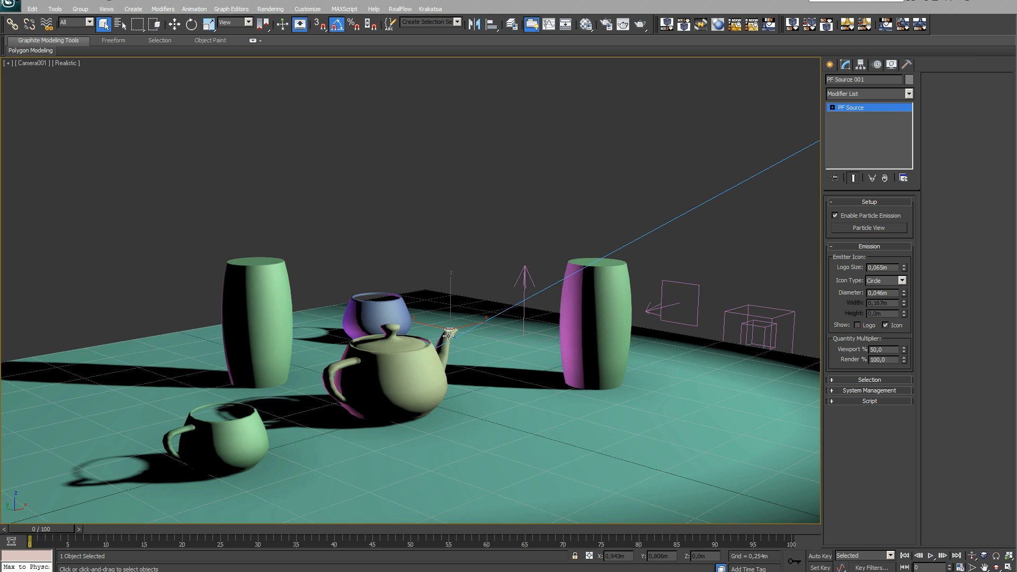
{"action": "left_click", "coordinate": [901, 281]}
{"action": "left_click", "coordinate": [902, 280]}
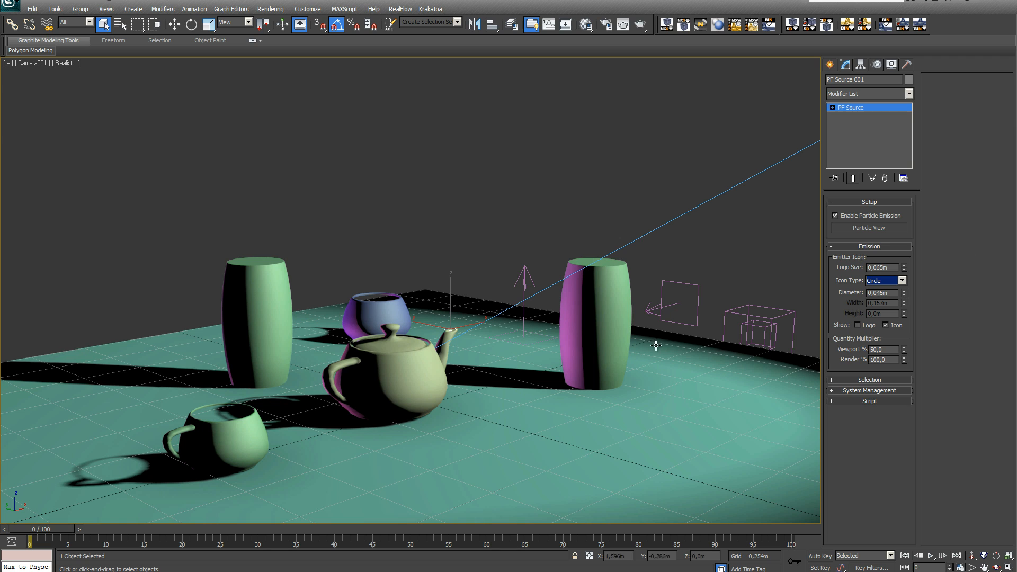
Examine the parameters of the Gravity, Wind and Drag space warps and the list of space warp categories.
{"action": "left_click", "coordinate": [525, 272]}
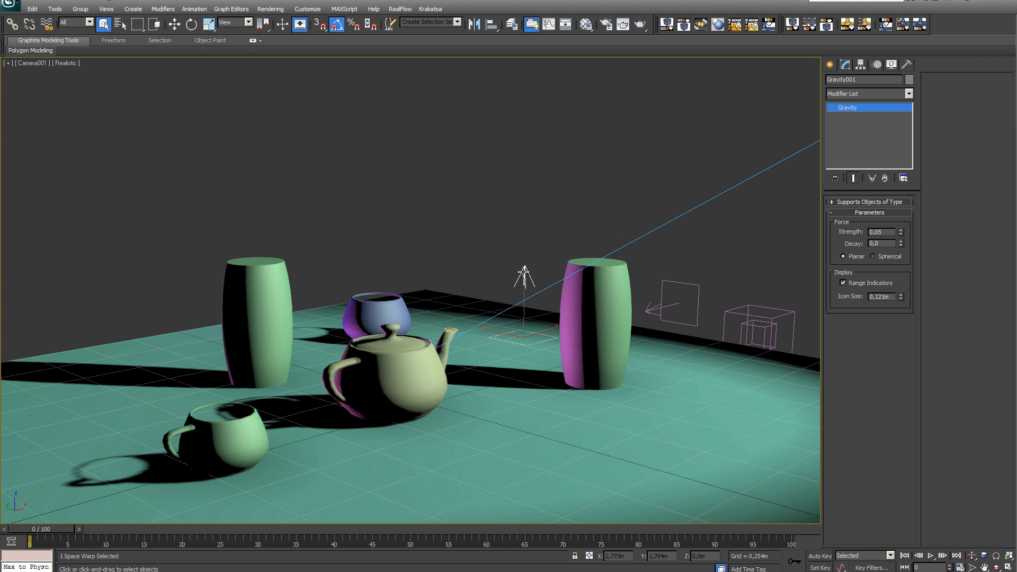
{"action": "left_click", "coordinate": [689, 286]}
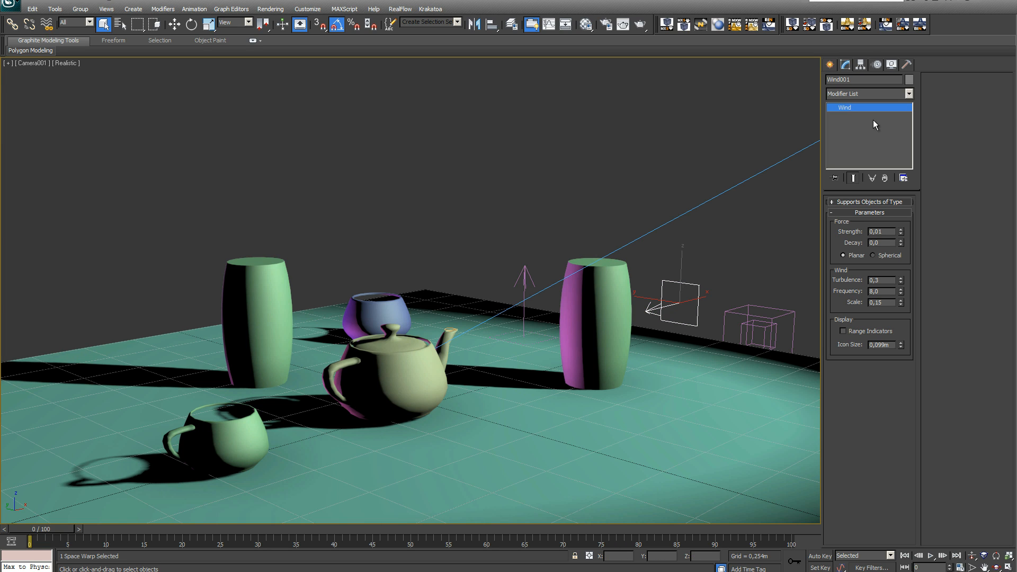
{"action": "left_click", "coordinate": [754, 316]}
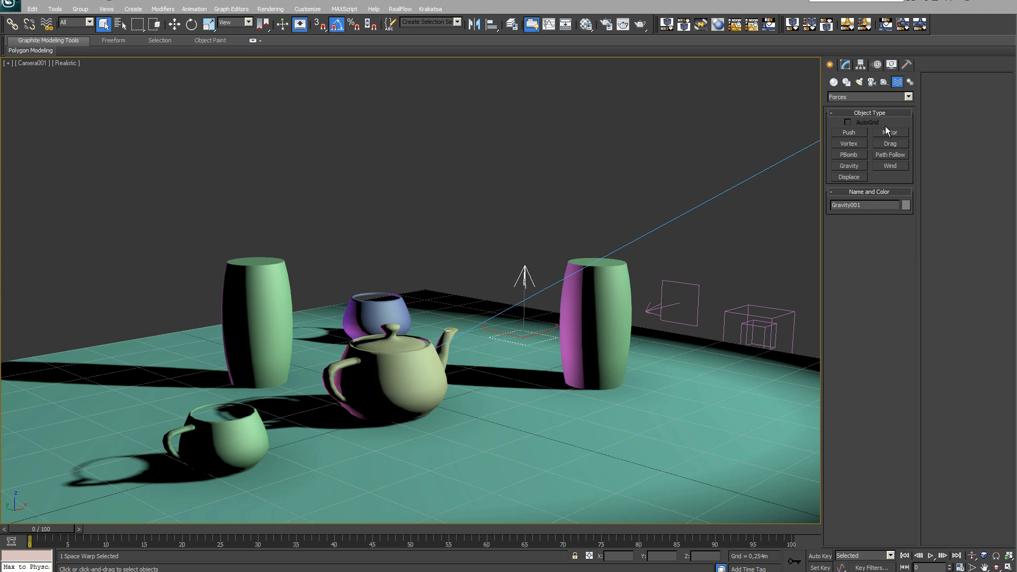
{"action": "left_click", "coordinate": [909, 97]}
{"action": "left_click", "coordinate": [910, 97]}
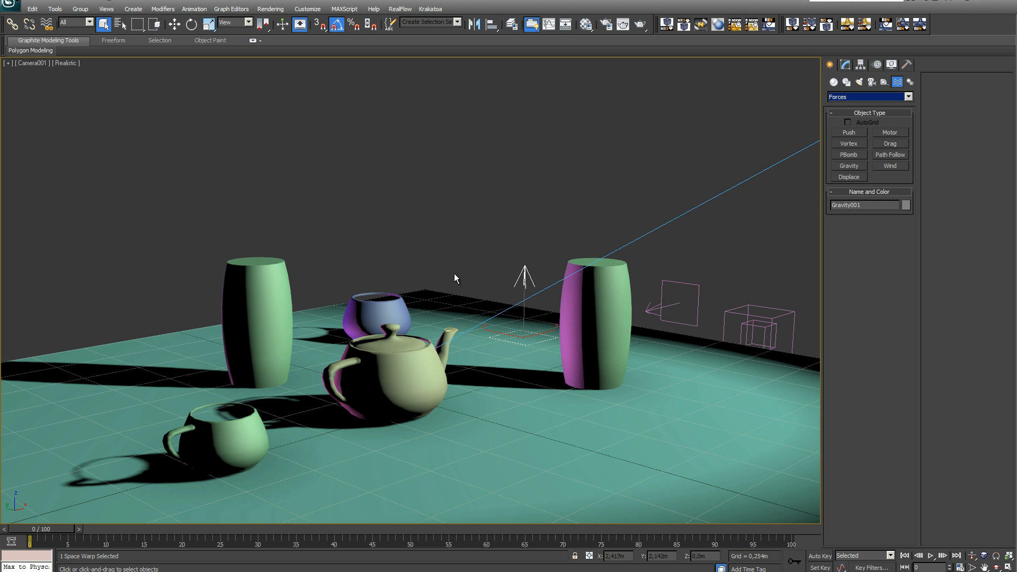
{"action": "left_click", "coordinate": [525, 272]}
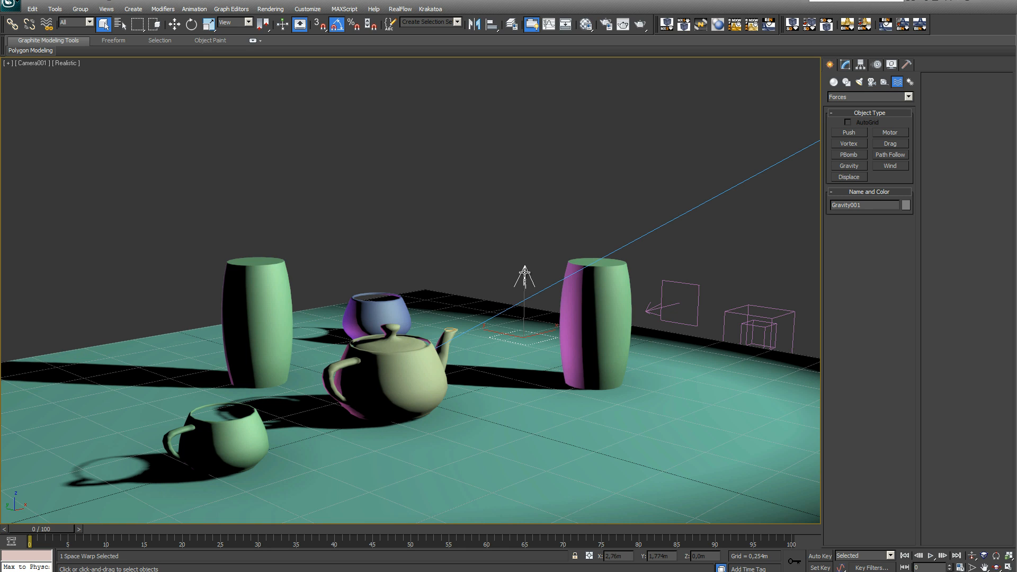
{"action": "left_click", "coordinate": [844, 66]}
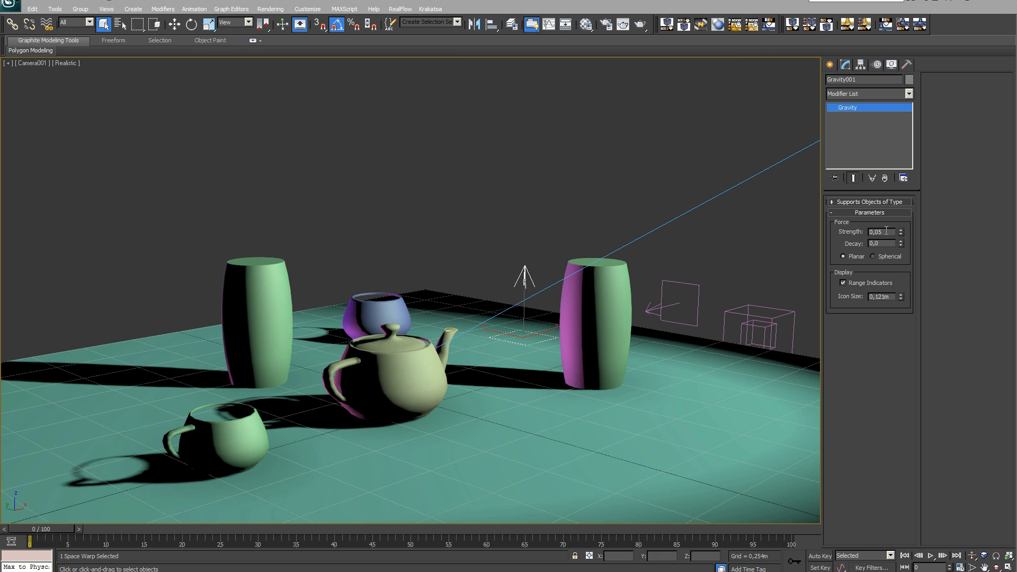
{"action": "left_click", "coordinate": [688, 285]}
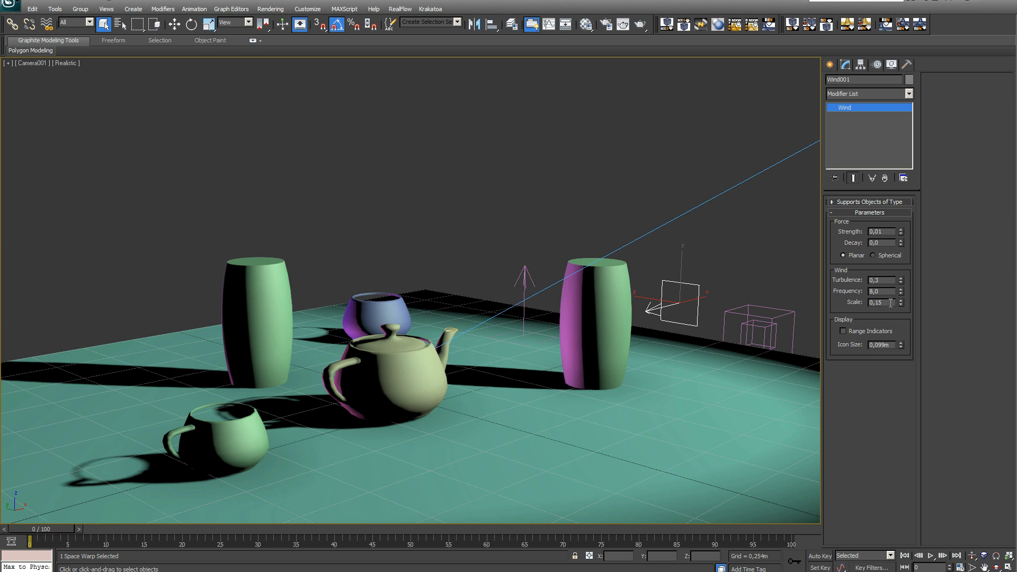
{"action": "left_click", "coordinate": [793, 326]}
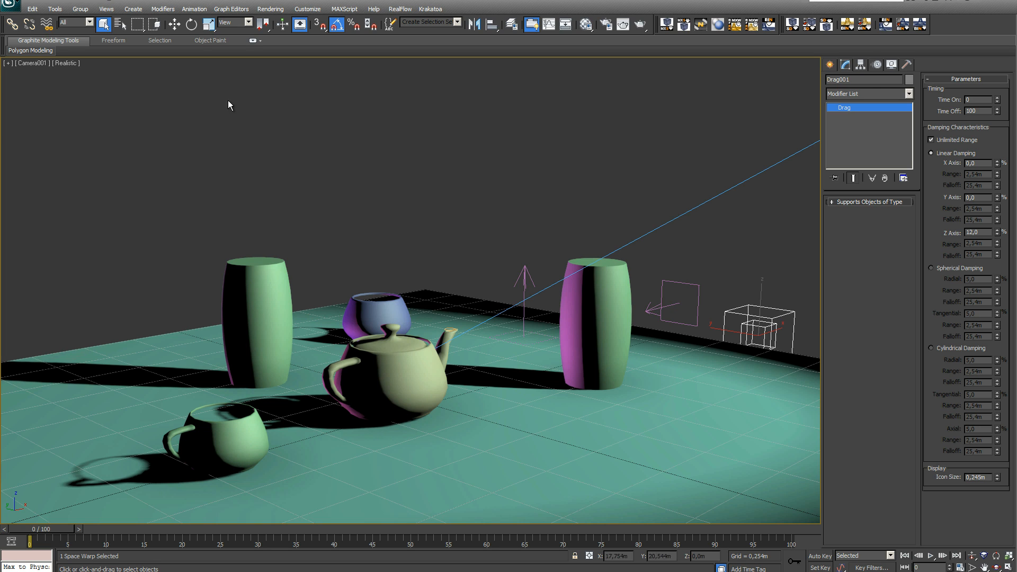
Open Particle View for PF Source 001 and set the Birth 001 operator's Emit Stop to 100.
{"action": "left_click", "coordinate": [120, 25]}
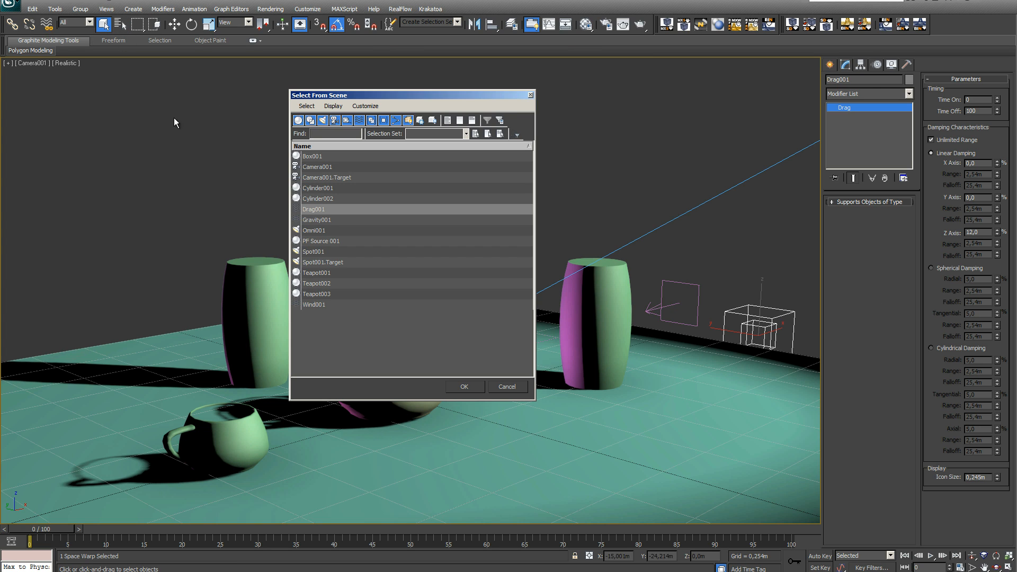
{"action": "left_click", "coordinate": [320, 241]}
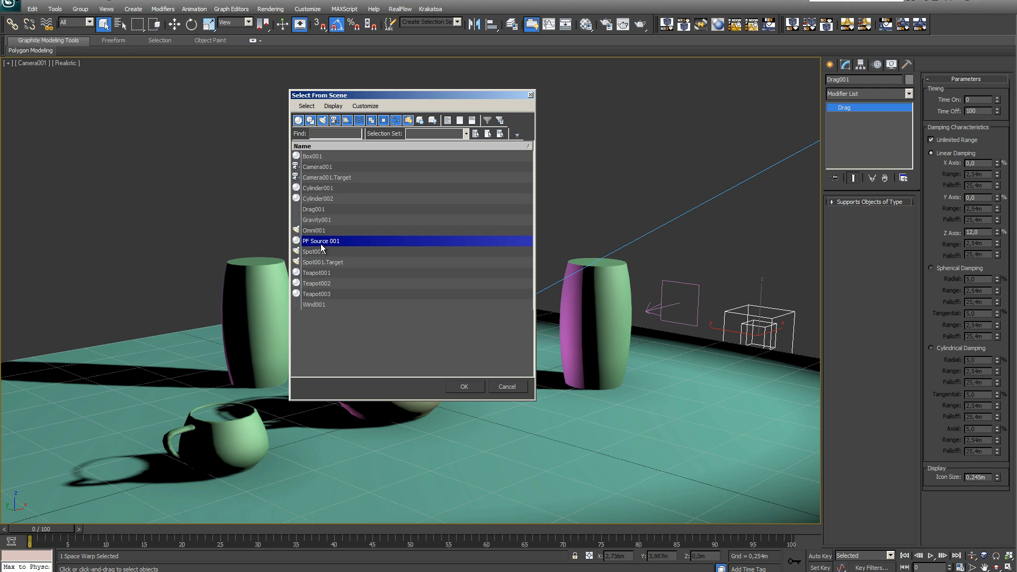
{"action": "left_click", "coordinate": [463, 386]}
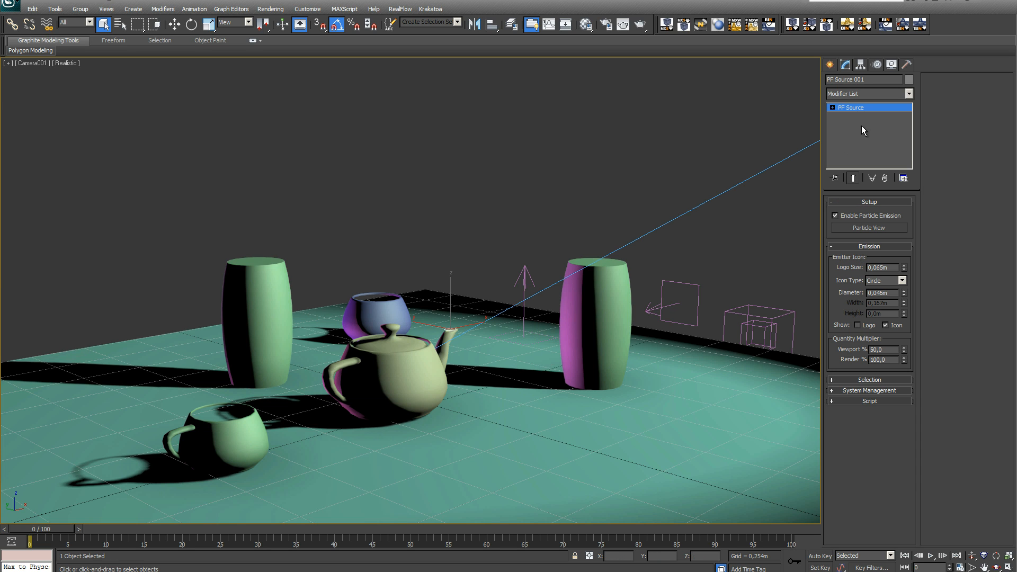
{"action": "left_click", "coordinate": [874, 229]}
{"action": "left_click_drag", "start_coordinate": [1016, 2], "coordinate": [879, 30]}
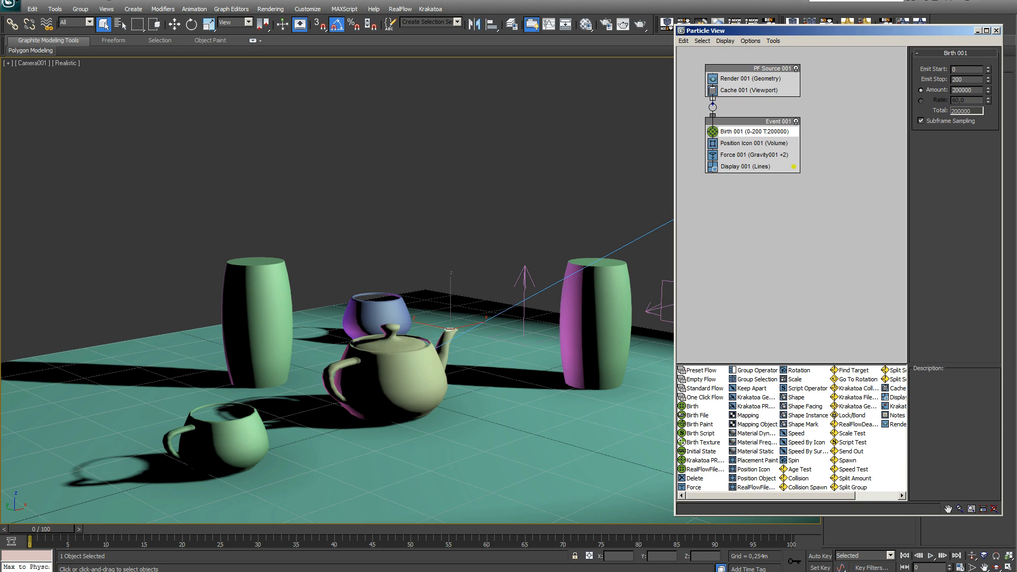
{"action": "type", "text": "100"}
{"action": "key", "text": "Return"}
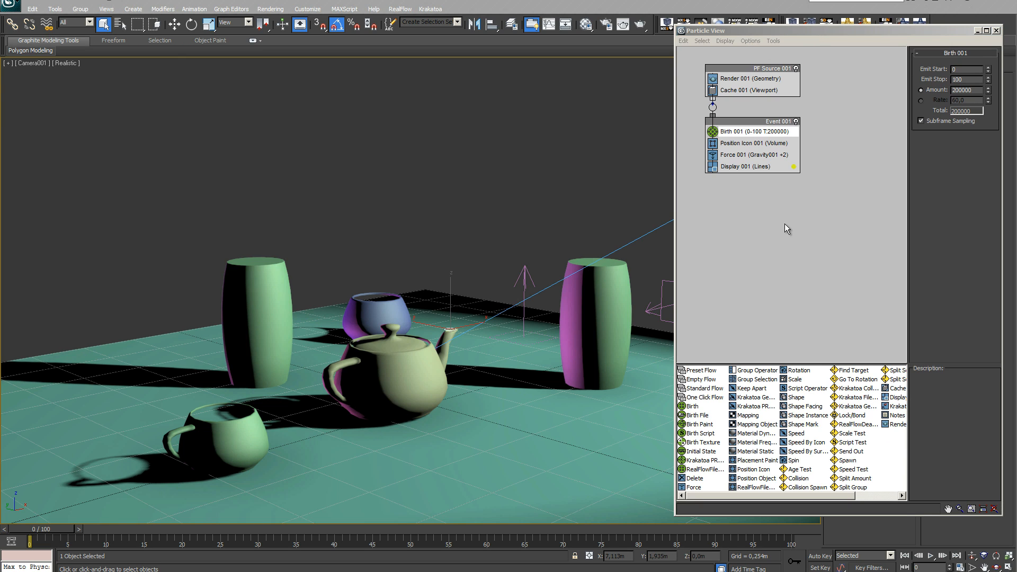
Review the Birth 001 settings and scrub the animation to frame 63 to preview the smoke.
{"action": "left_click", "coordinate": [763, 132]}
{"action": "left_click", "coordinate": [763, 132]}
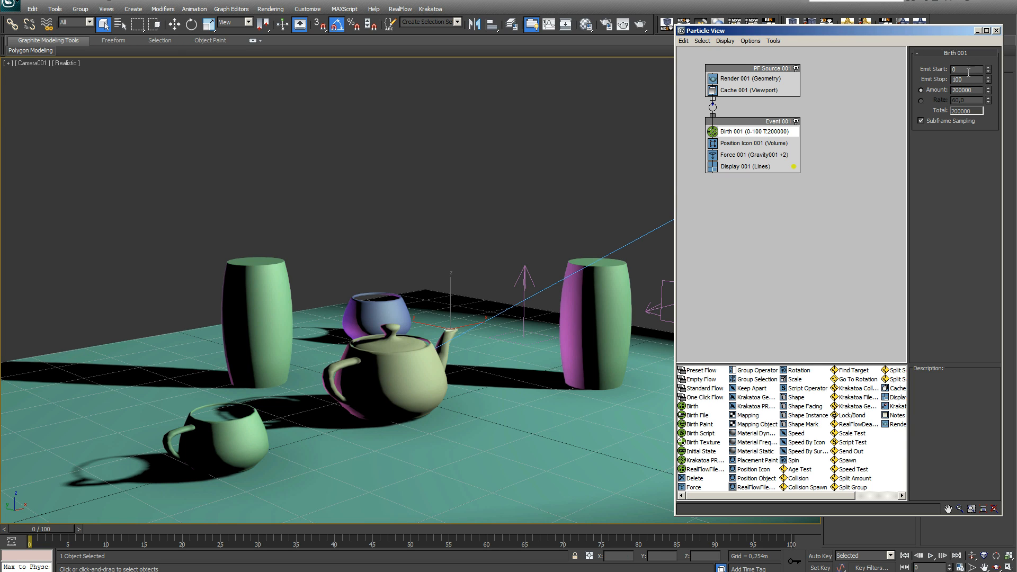
{"action": "left_click_drag", "start_coordinate": [50, 530], "coordinate": [517, 539]}
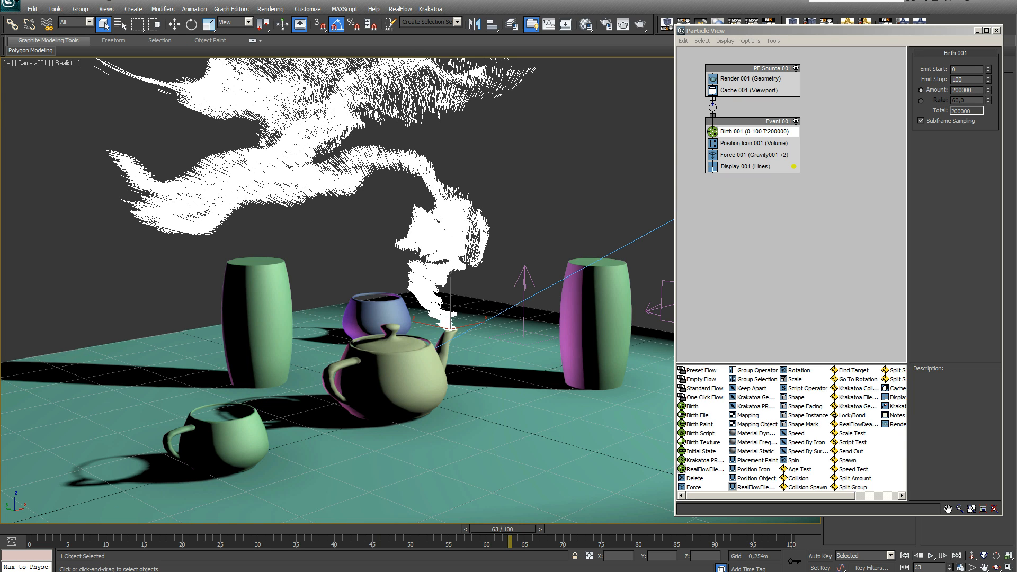
Examine the Position Icon, Force and Display operators, then close Particle View and deselect the particle source.
{"action": "left_click", "coordinate": [742, 144]}
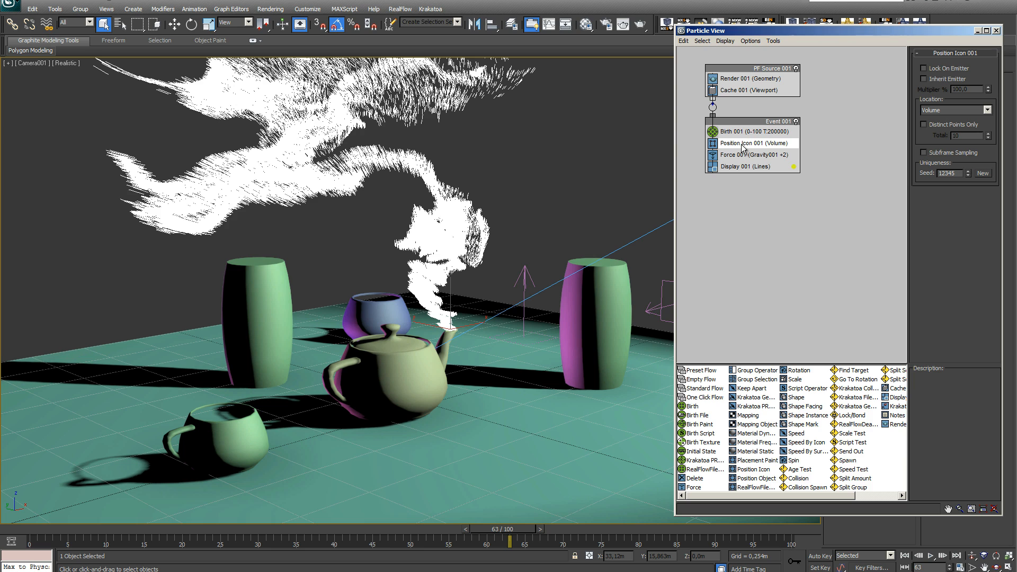
{"action": "left_click", "coordinate": [748, 156]}
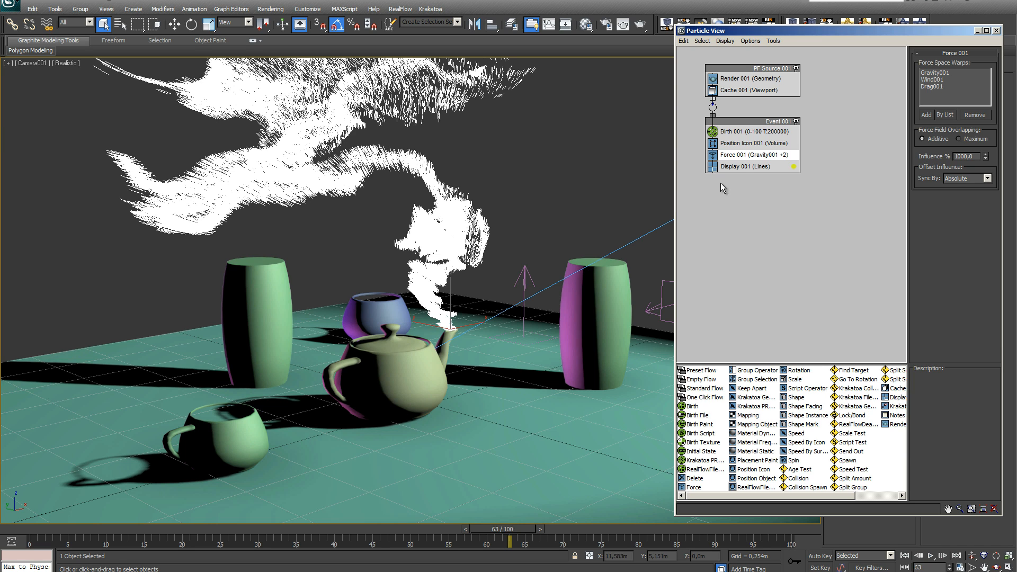
{"action": "left_click", "coordinate": [747, 167]}
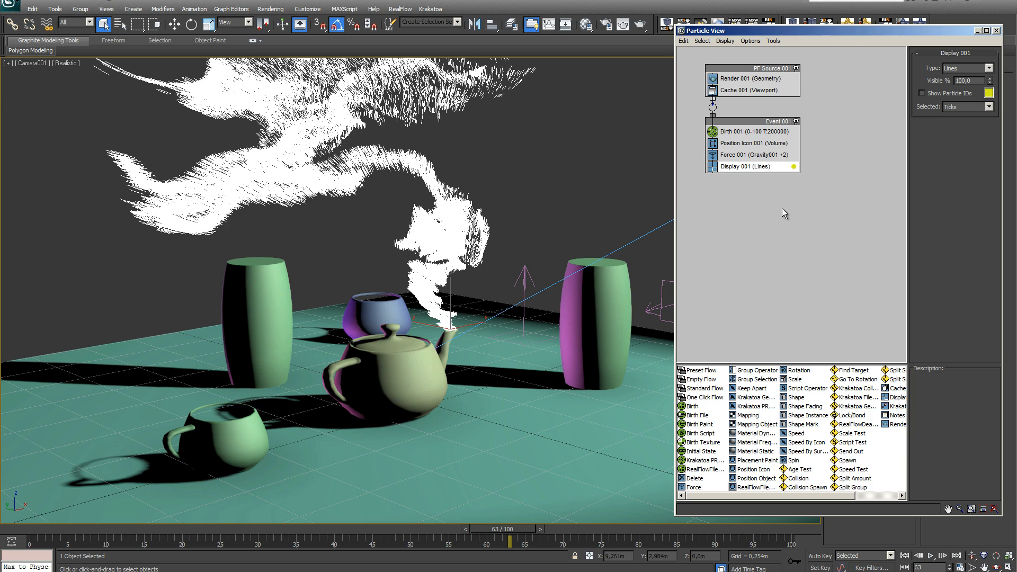
{"action": "left_click", "coordinate": [762, 154]}
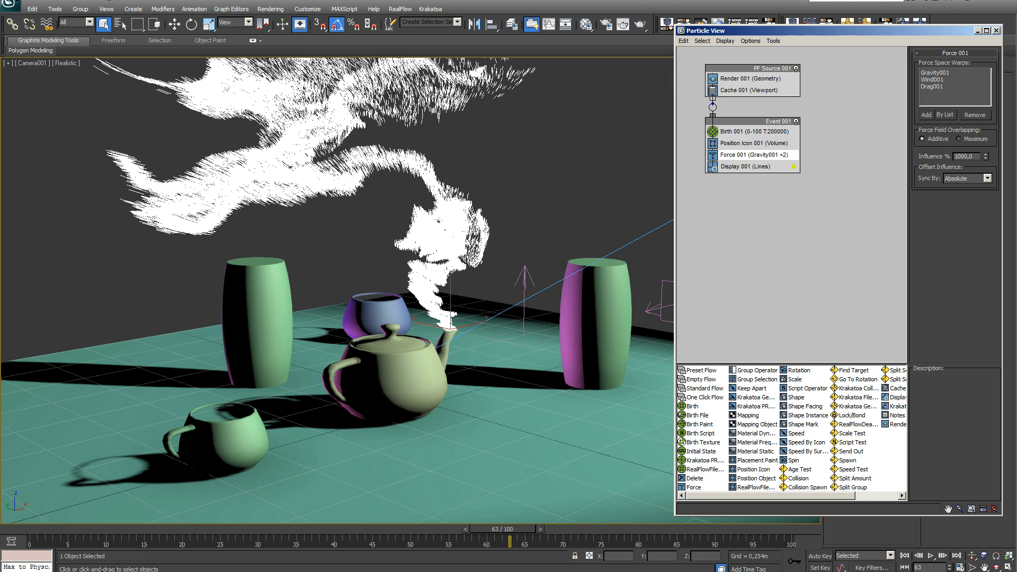
{"action": "key", "text": "6"}
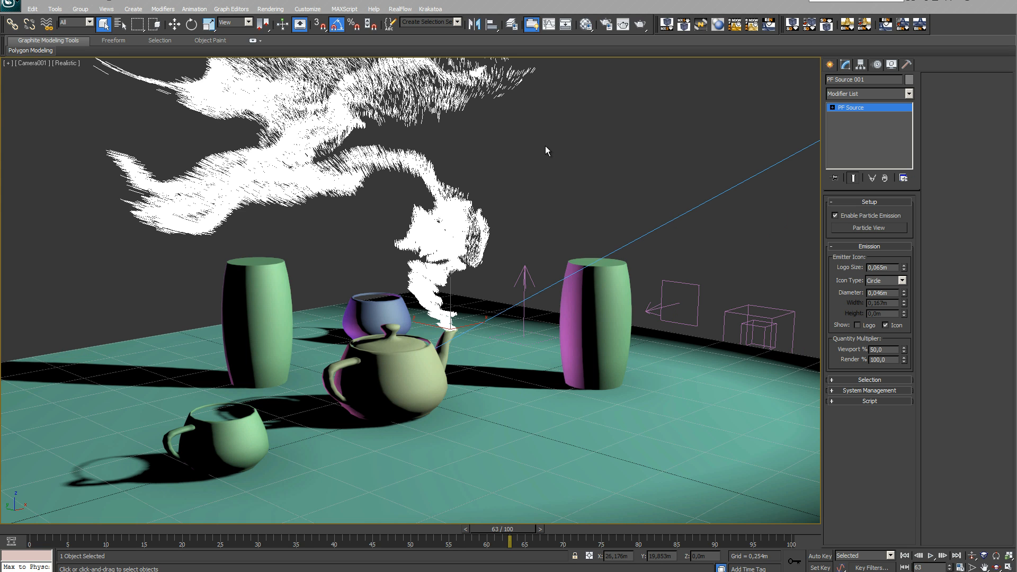
{"action": "left_click", "coordinate": [546, 150]}
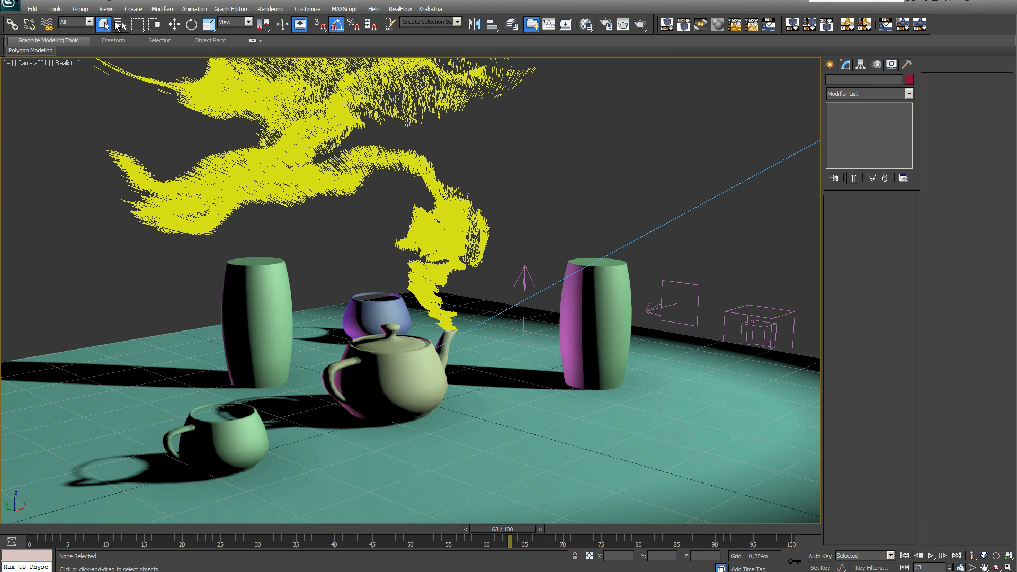
Select the Spot001 light from the scene list and set its shadow type to Krakatoa Shadows.
{"action": "left_click", "coordinate": [118, 24]}
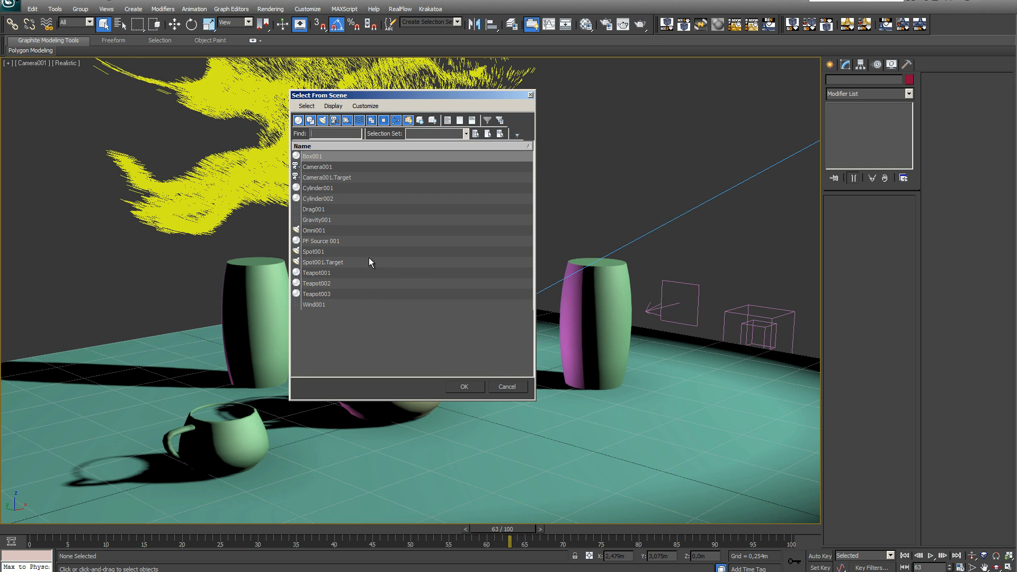
{"action": "left_click", "coordinate": [315, 251]}
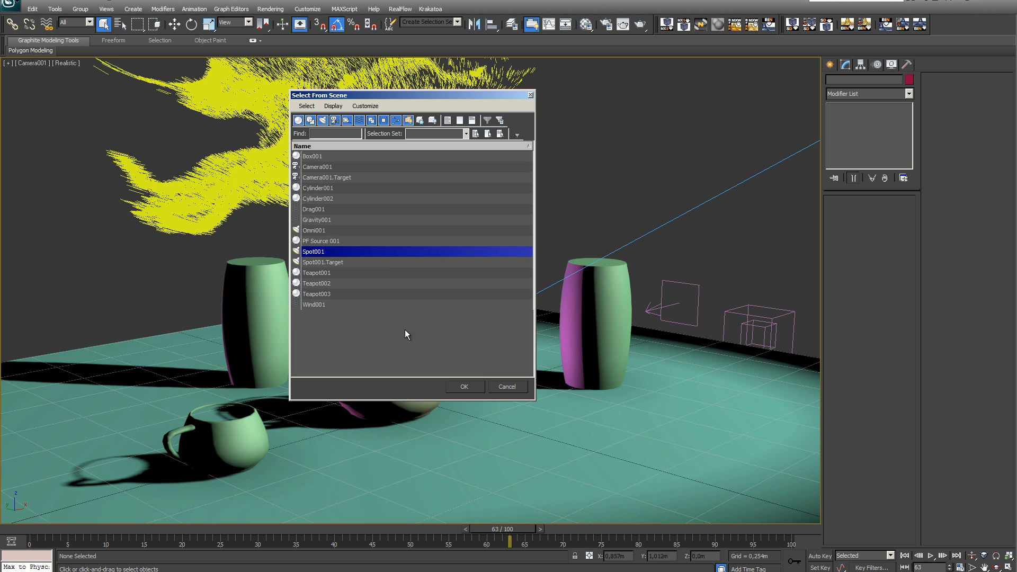
{"action": "left_click", "coordinate": [467, 386]}
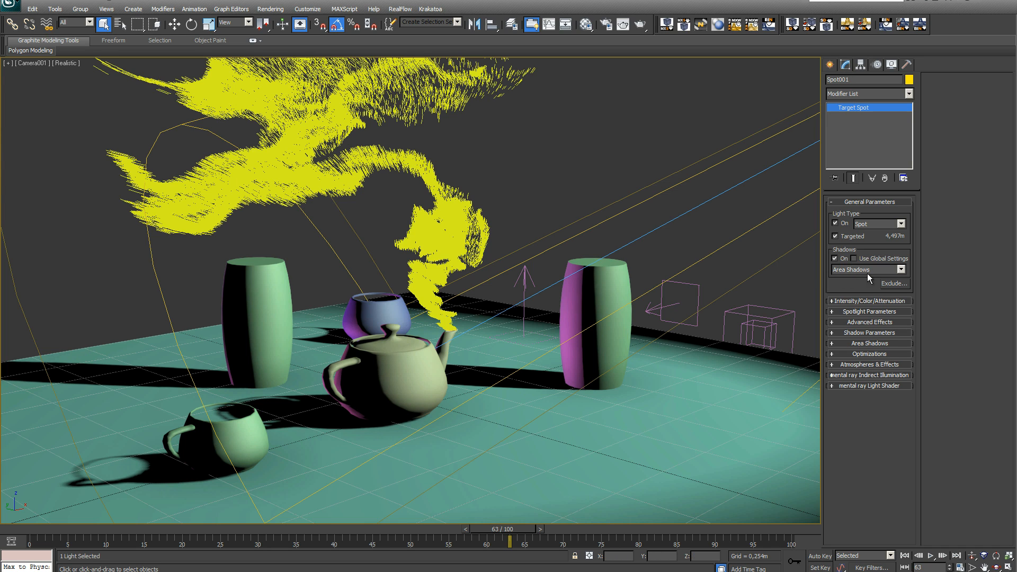
{"action": "left_click", "coordinate": [900, 268]}
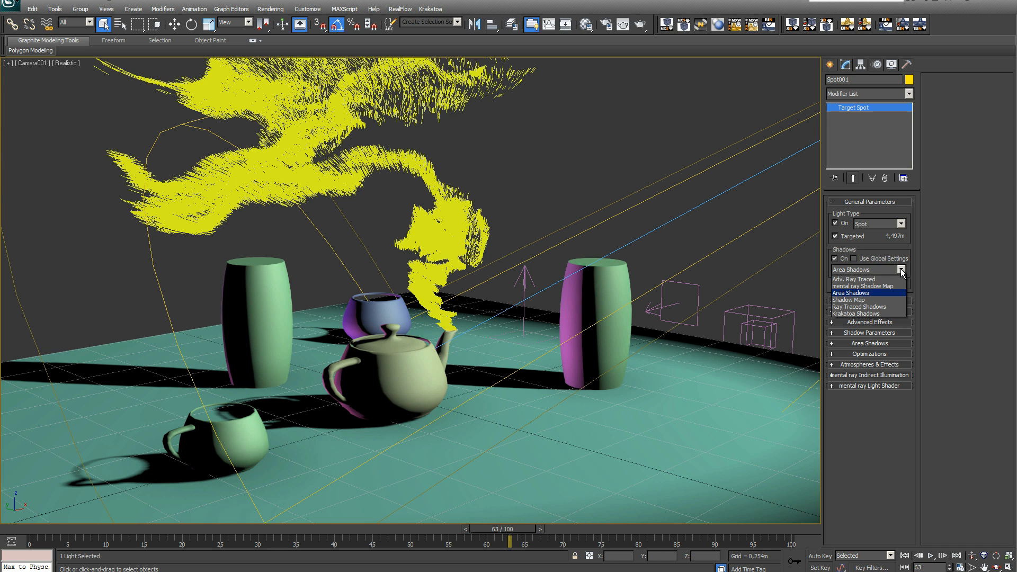
{"action": "left_click", "coordinate": [857, 314]}
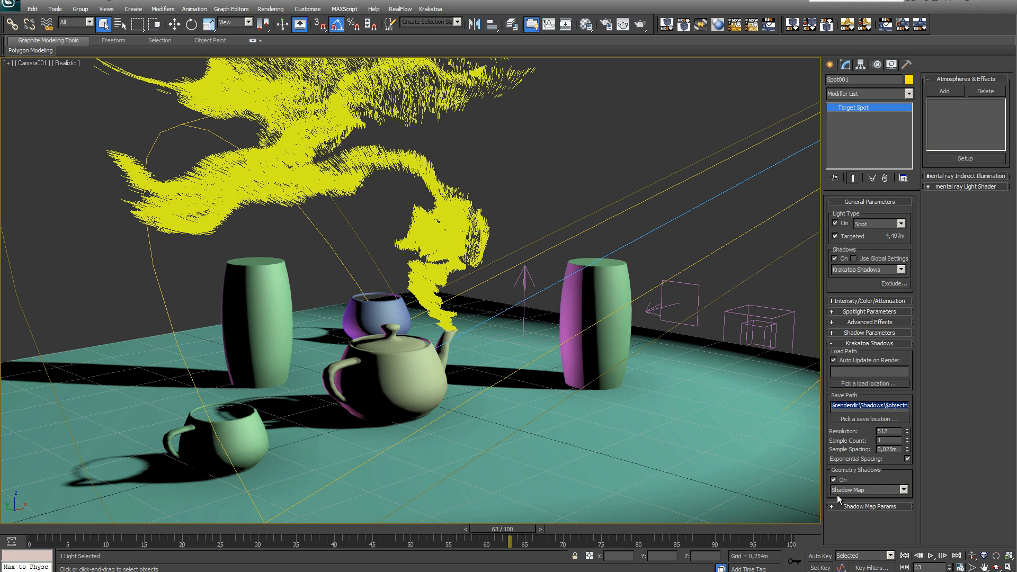
Set Spot001's shadow map size to 1024 in the Shadow Map Params and deselect the light.
{"action": "left_click", "coordinate": [856, 506]}
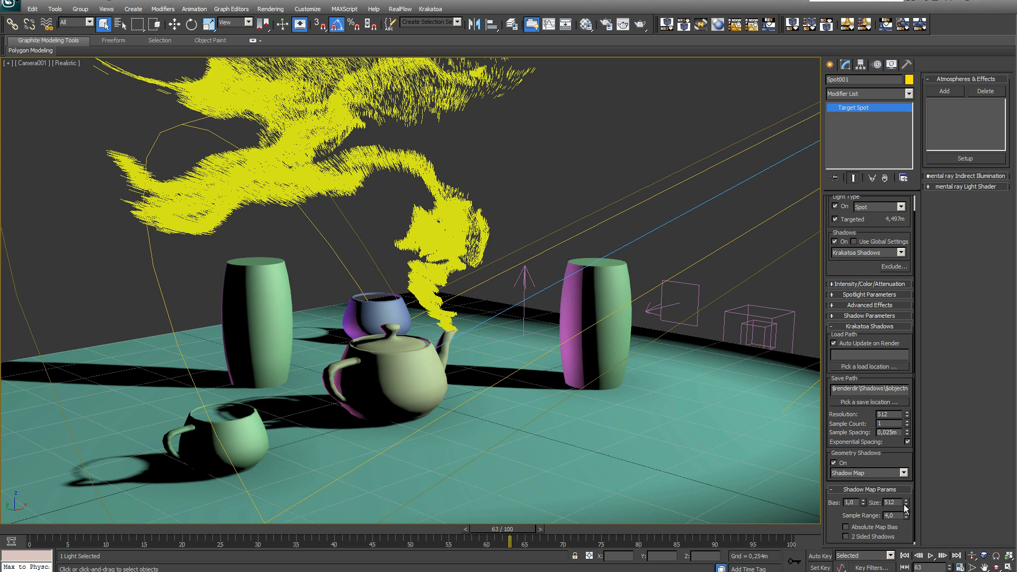
{"action": "left_click_drag", "start_coordinate": [896, 500], "coordinate": [874, 501]}
{"action": "type", "text": "1024"}
{"action": "key", "text": "Return"}
{"action": "left_click", "coordinate": [657, 217]}
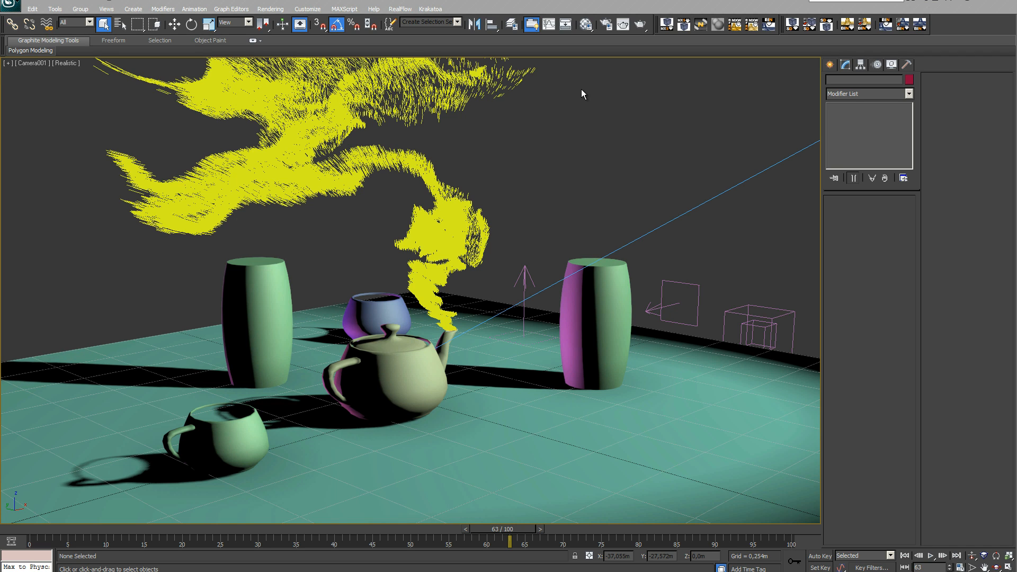
Assign Krakatoa as the production renderer in the render setup.
{"action": "left_click", "coordinate": [606, 24]}
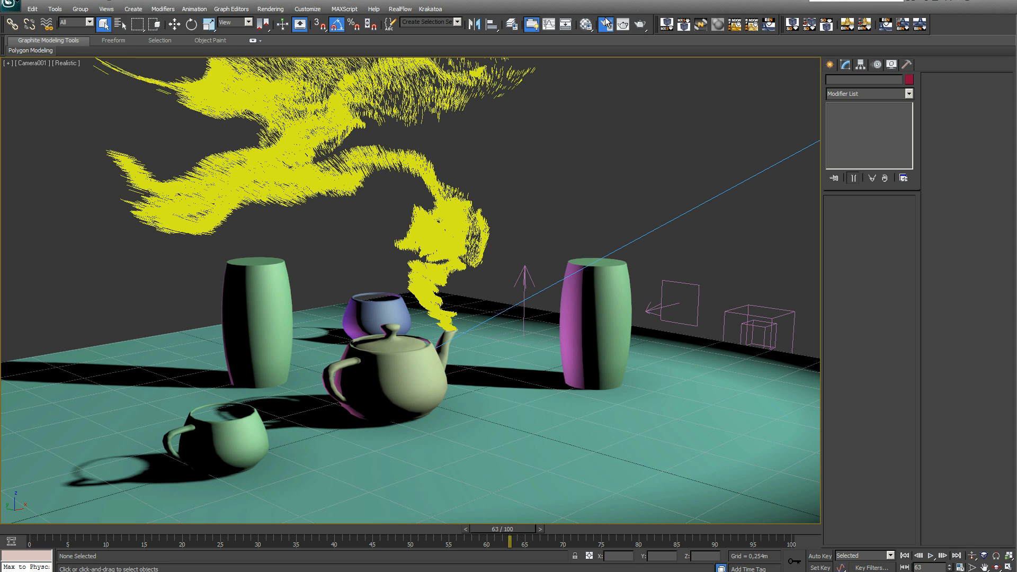
{"action": "left_click_drag", "start_coordinate": [127, 17], "coordinate": [128, 11]}
{"action": "scroll", "coordinate": [186, 374], "scroll_direction": "down", "scroll_amount": 3}
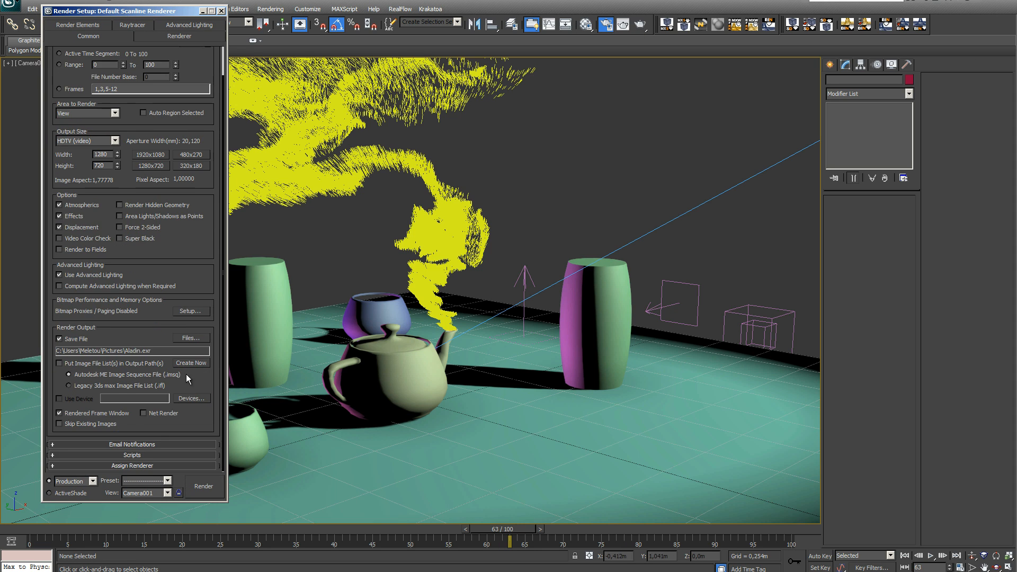
{"action": "left_click", "coordinate": [118, 465]}
{"action": "scroll", "coordinate": [119, 464], "scroll_direction": "down", "scroll_amount": 4}
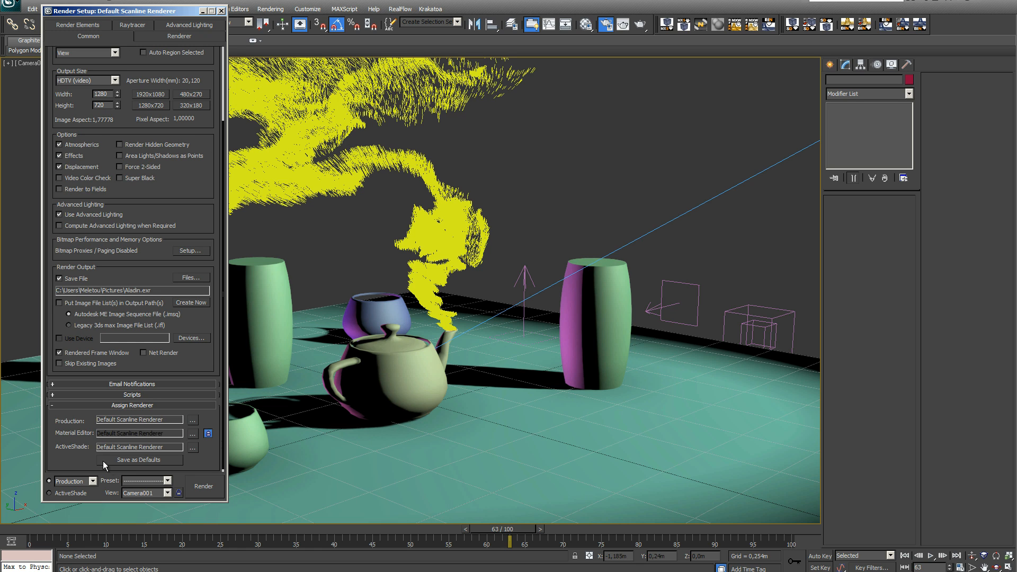
{"action": "left_click", "coordinate": [194, 421]}
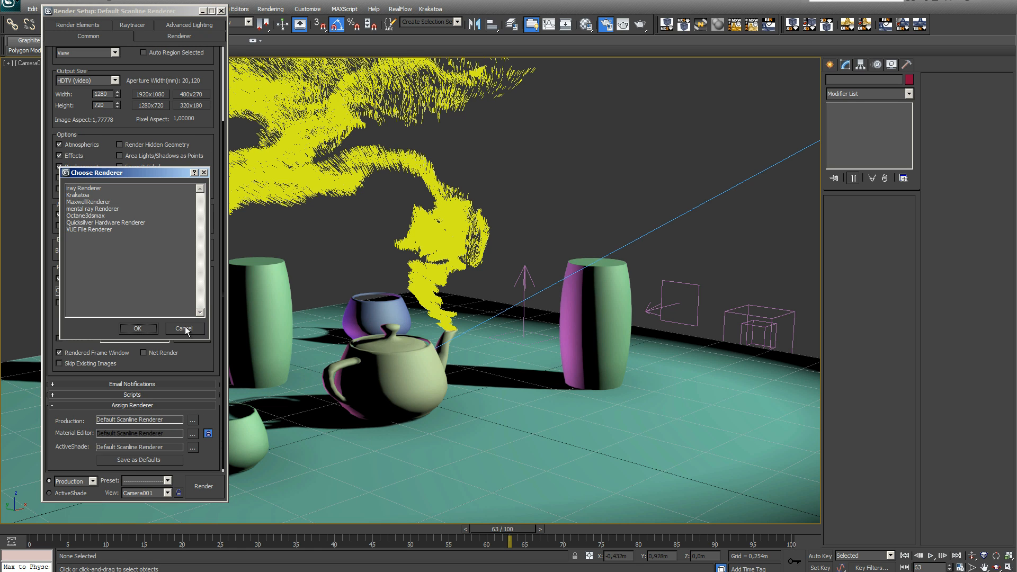
{"action": "left_click", "coordinate": [84, 195]}
{"action": "left_click", "coordinate": [145, 330]}
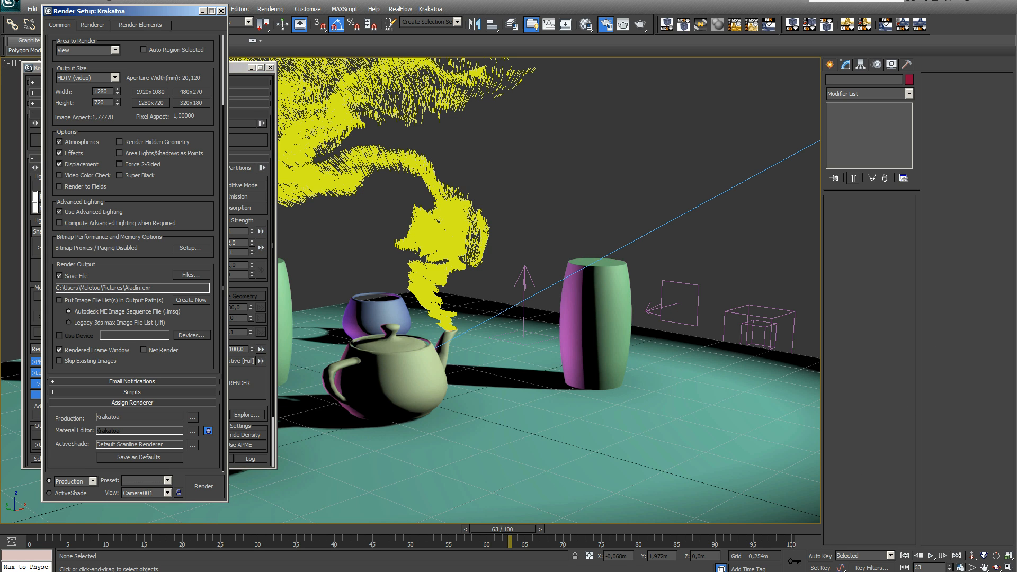
Close the render setup and enable the global color override in Krakatoa's Global Render Values, keeping the white swatch.
{"action": "left_click", "coordinate": [221, 10]}
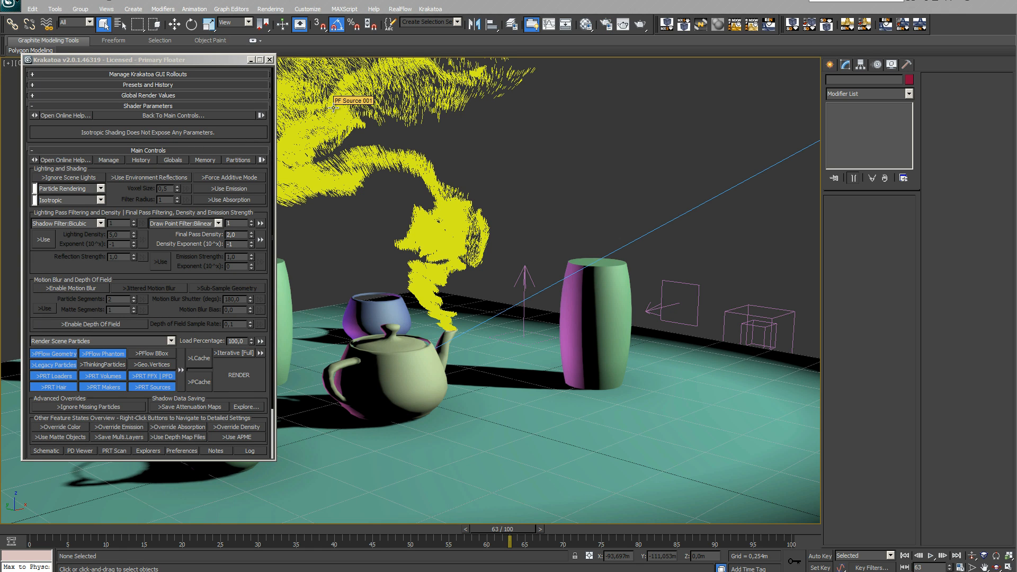
{"action": "left_click", "coordinate": [121, 95]}
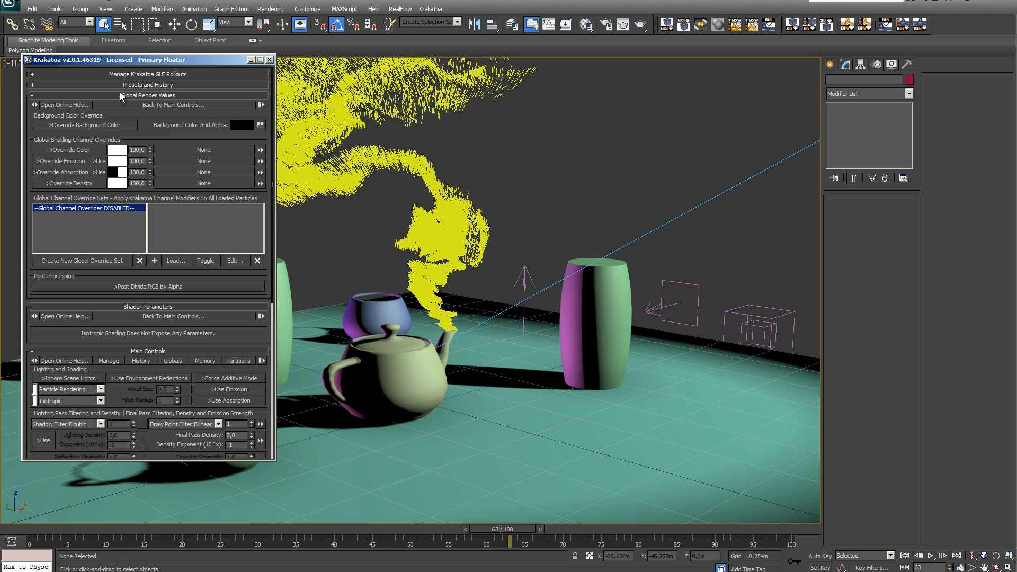
{"action": "left_click", "coordinate": [65, 152]}
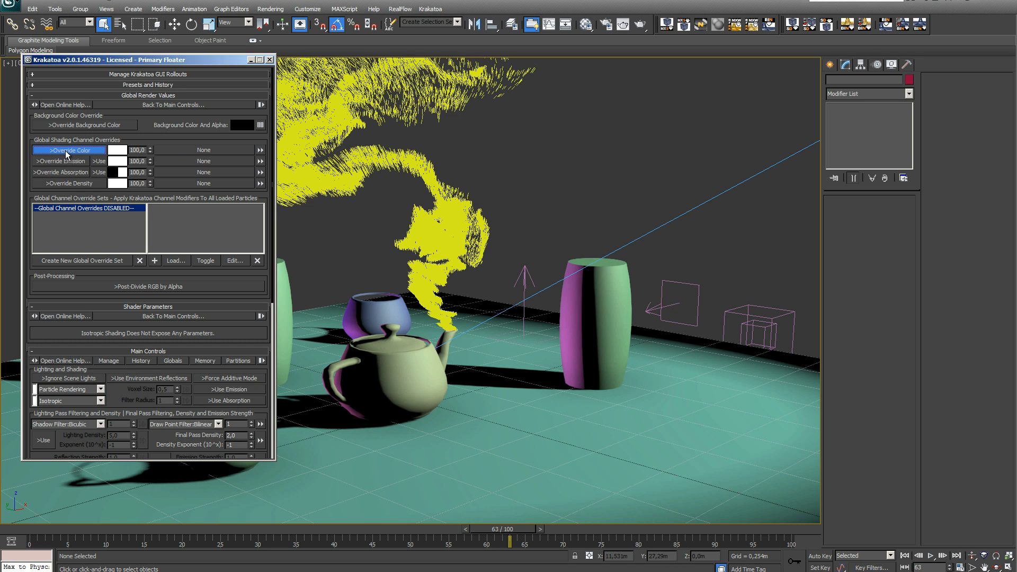
{"action": "left_click", "coordinate": [119, 154]}
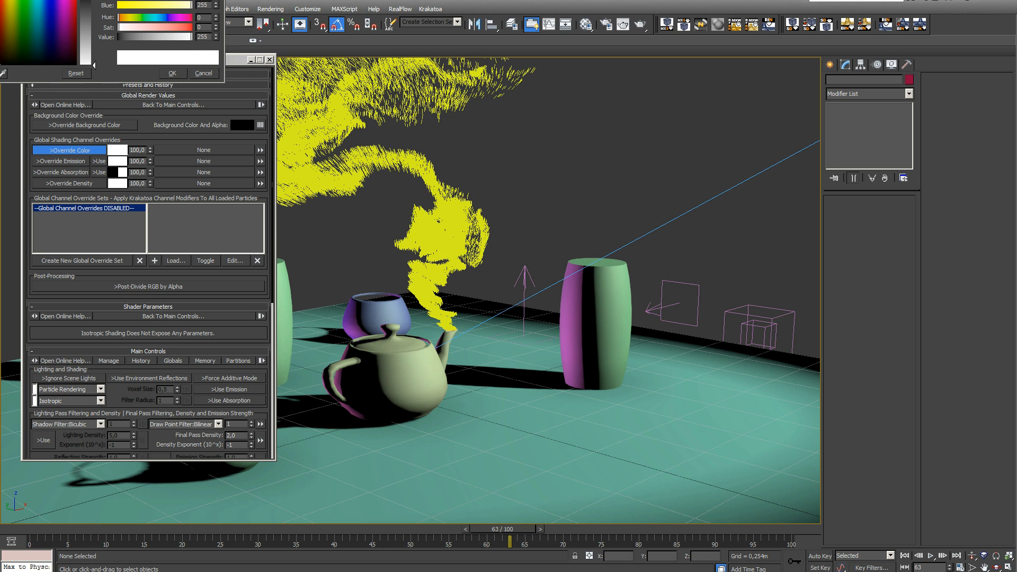
{"action": "left_click", "coordinate": [432, 204]}
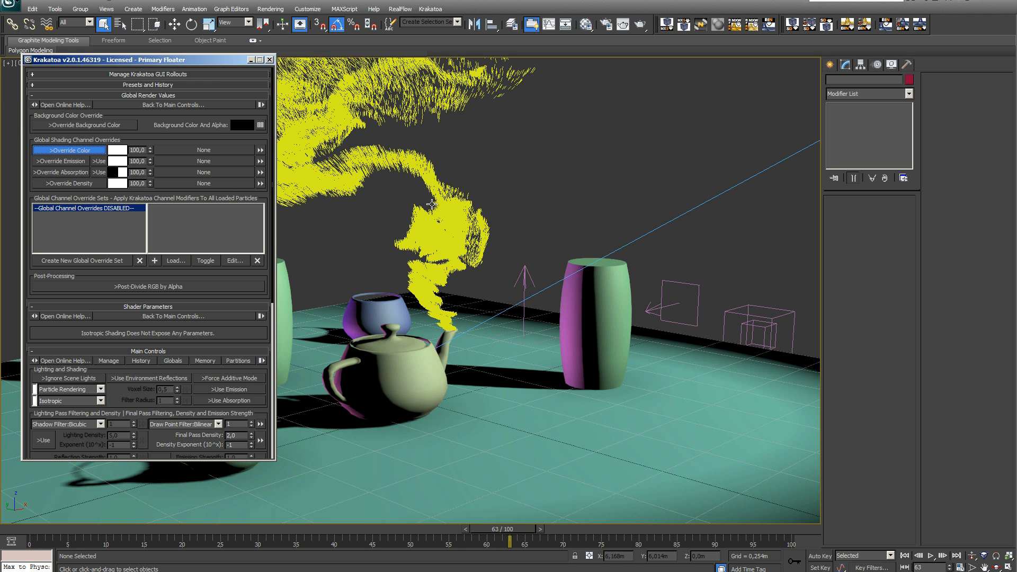
Switch Krakatoa to Save Particles To File Sequence and set the save path to C:\Particules_Krakatoa\Aladin\particles_.prt.
{"action": "key", "text": "F10"}
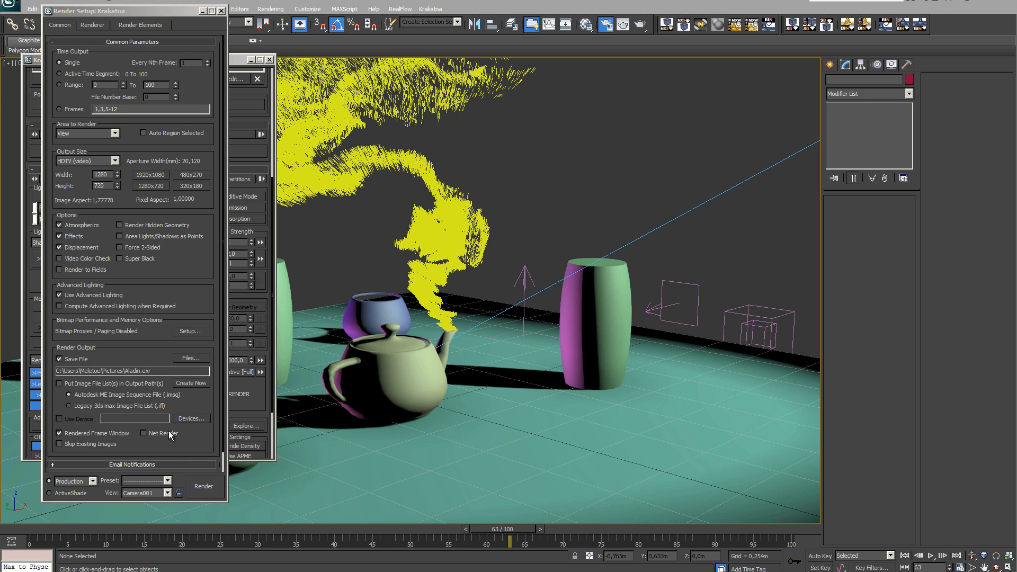
{"action": "left_click", "coordinate": [221, 10]}
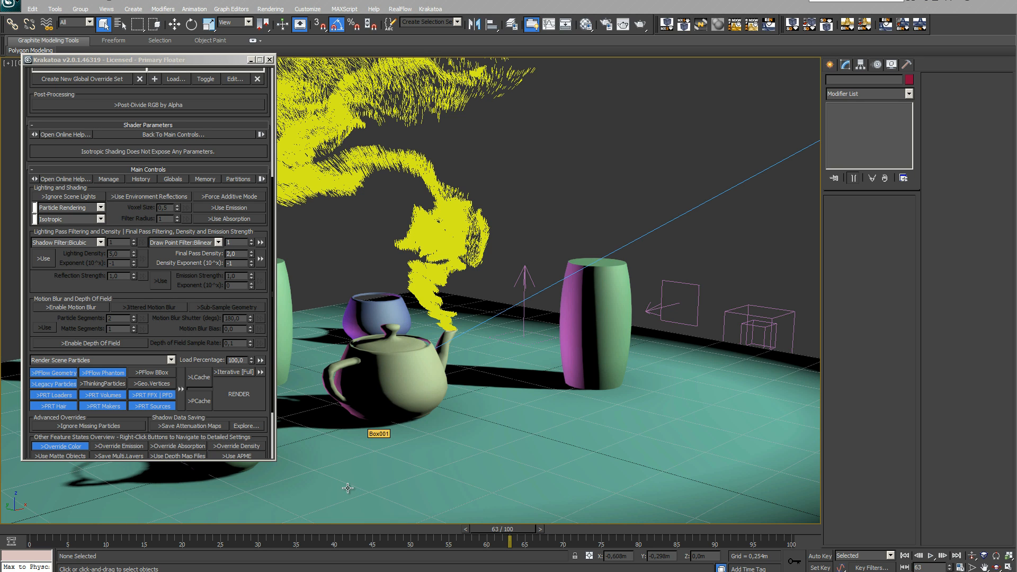
{"action": "left_click", "coordinate": [171, 359]}
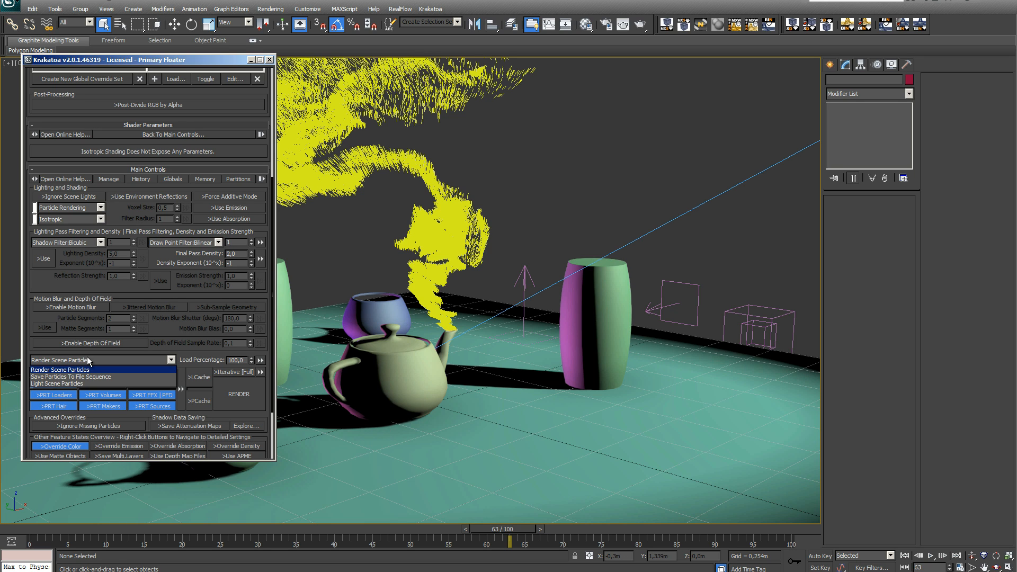
{"action": "left_click", "coordinate": [59, 376]}
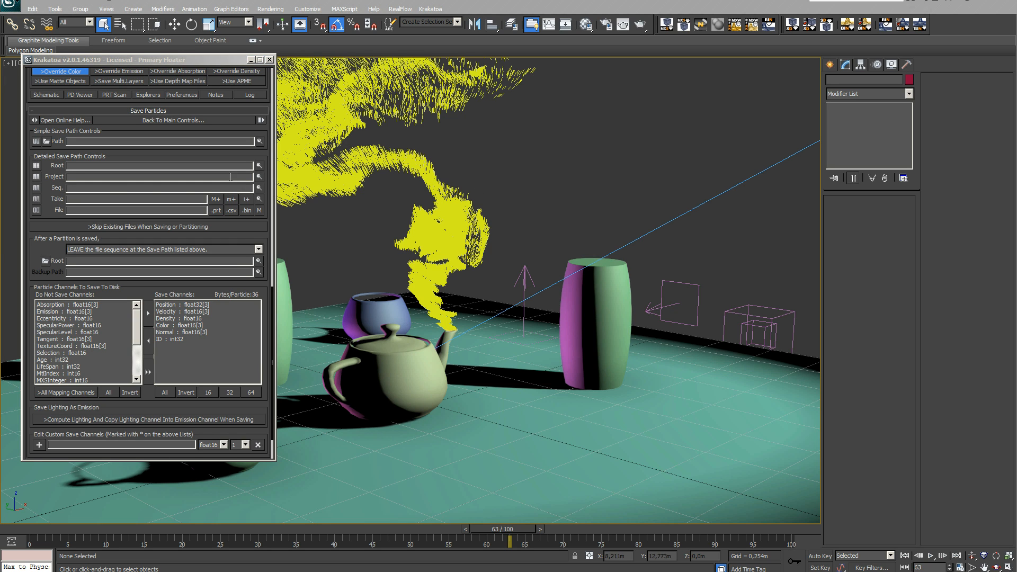
{"action": "left_click", "coordinate": [47, 141]}
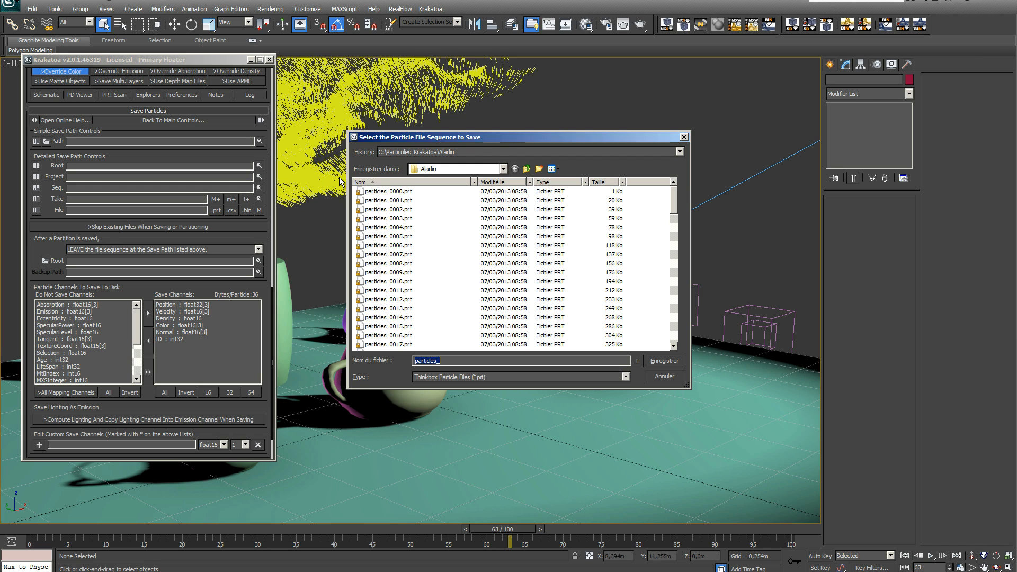
{"action": "left_click", "coordinate": [503, 461]}
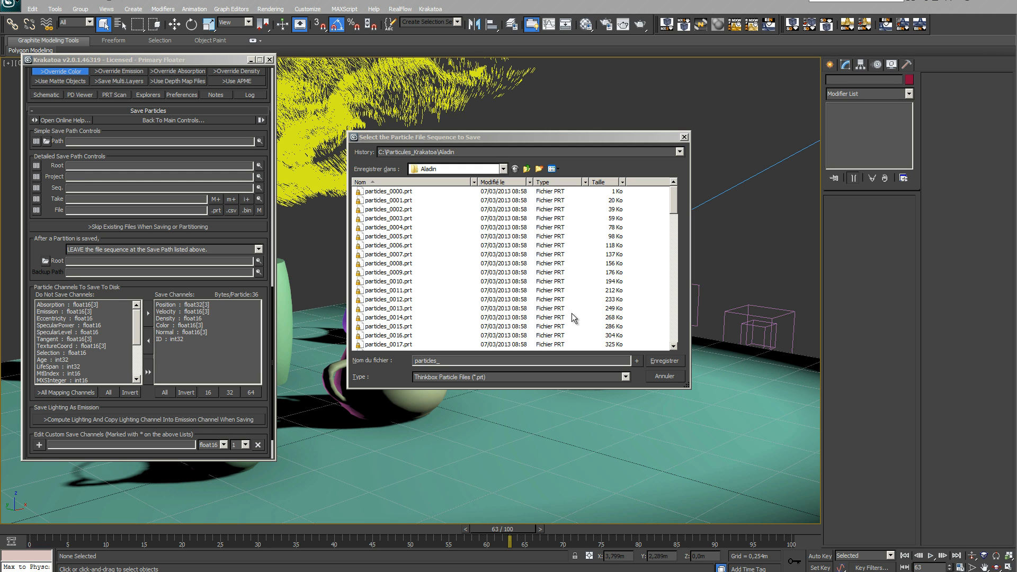
{"action": "left_click", "coordinate": [664, 377]}
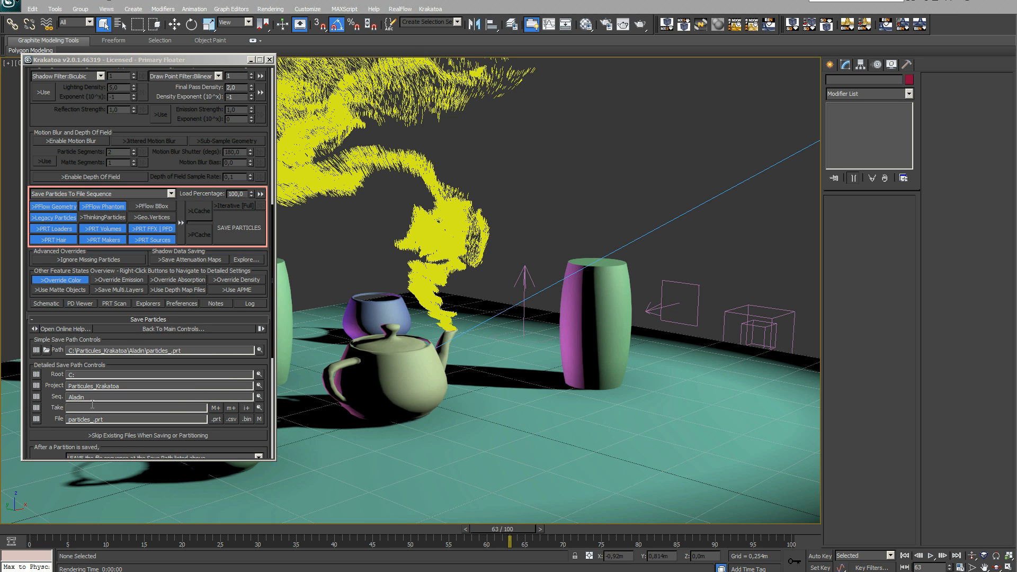
Save the particles for the active segment 0-100, overwriting the existing sequence in the Aladin folder.
{"action": "right_click", "coordinate": [238, 227]}
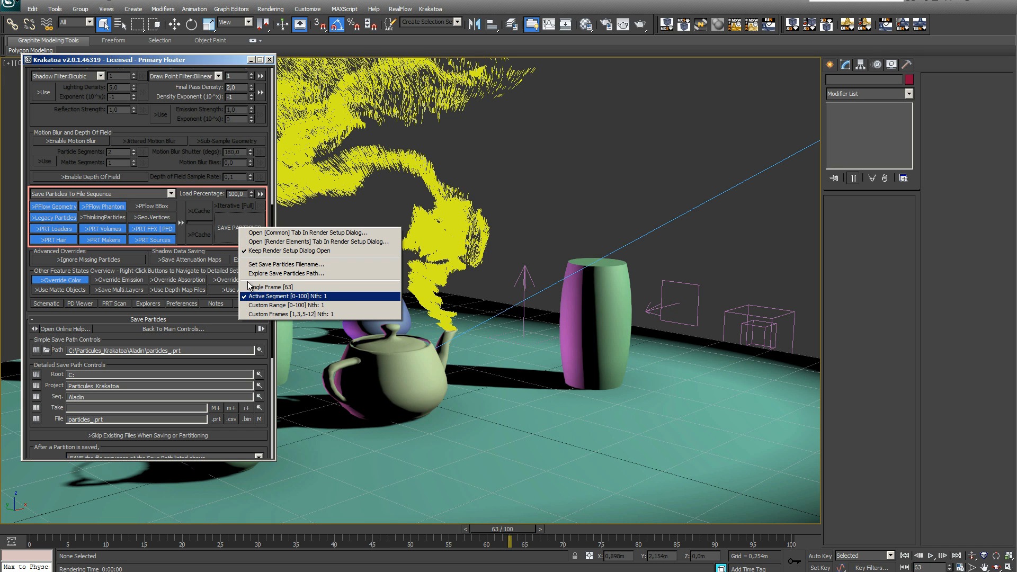
{"action": "left_click", "coordinate": [270, 208]}
{"action": "left_click", "coordinate": [234, 229]}
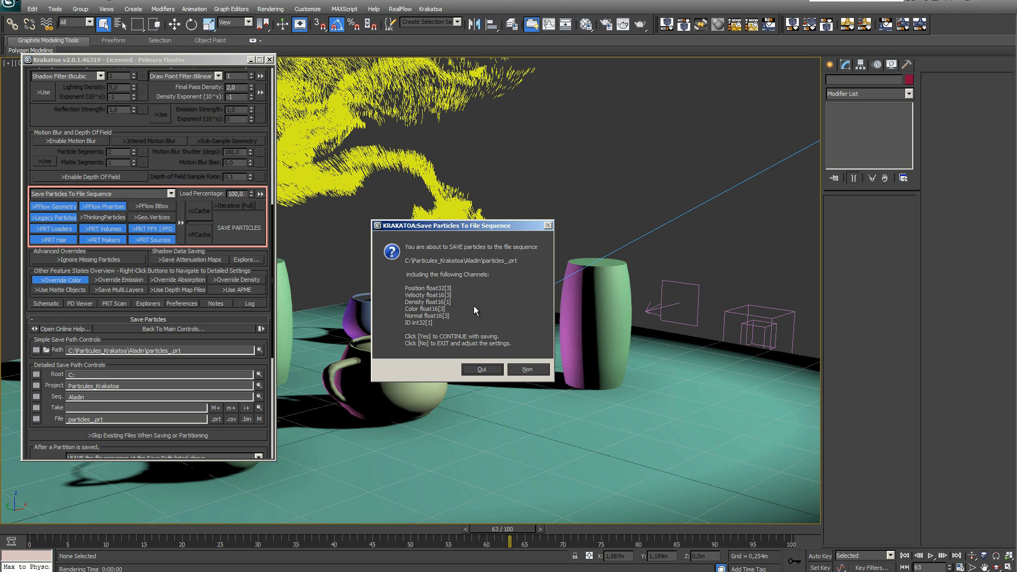
{"action": "left_click", "coordinate": [480, 369]}
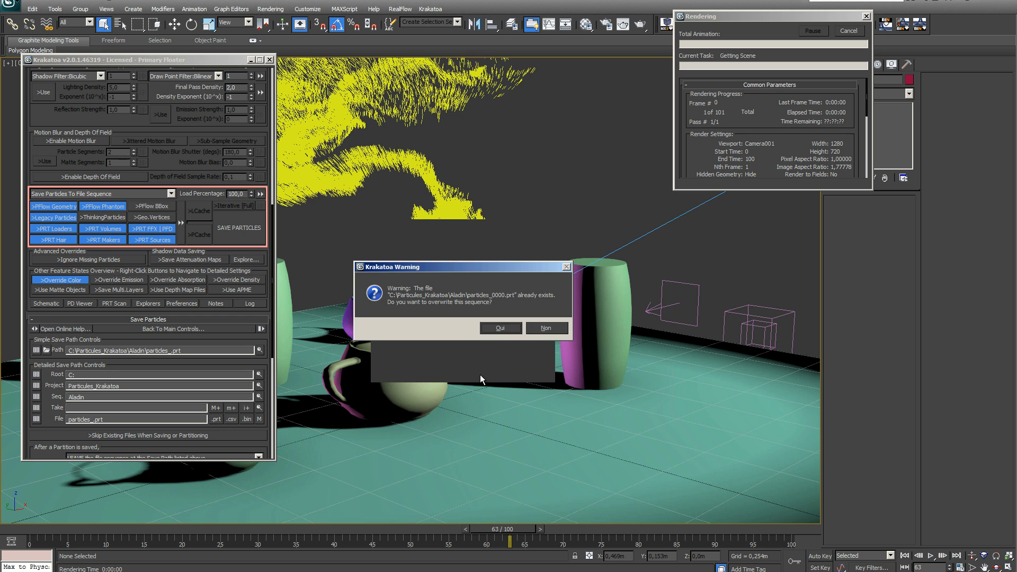
{"action": "left_click", "coordinate": [497, 329]}
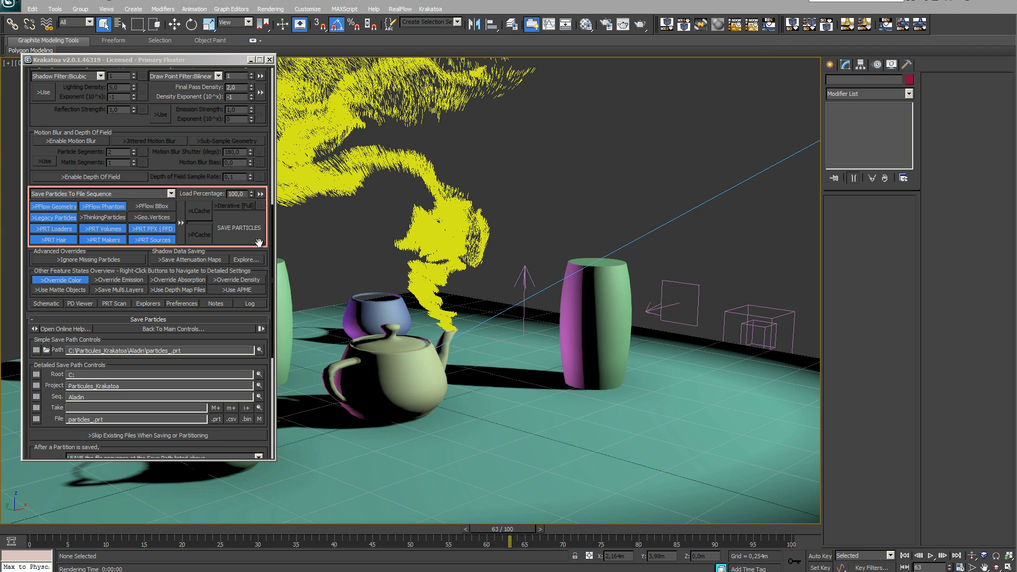
Explore the particle save path, look through the saved PRT files, and close the folder window.
{"action": "right_click", "coordinate": [246, 228]}
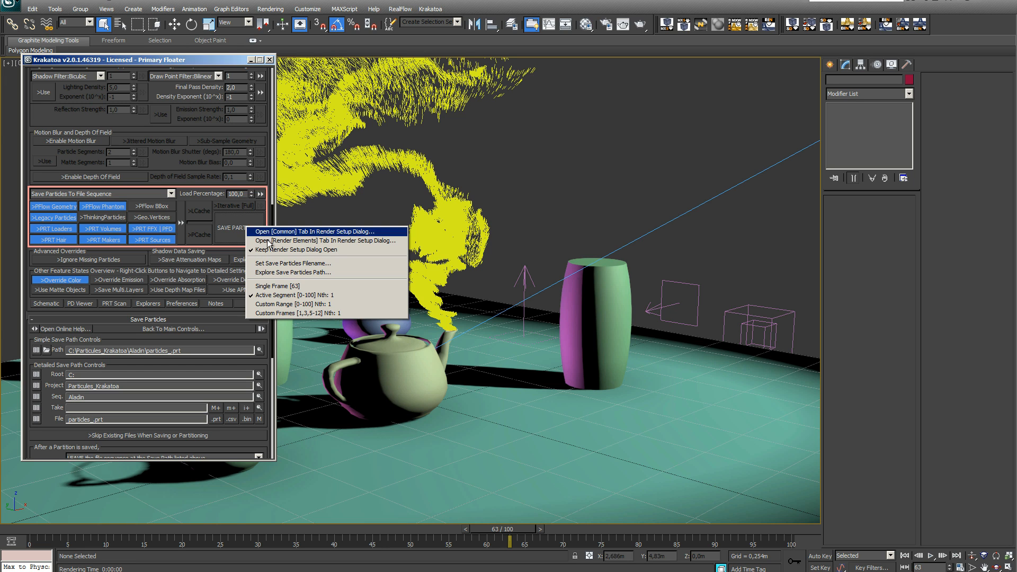
{"action": "left_click", "coordinate": [312, 273]}
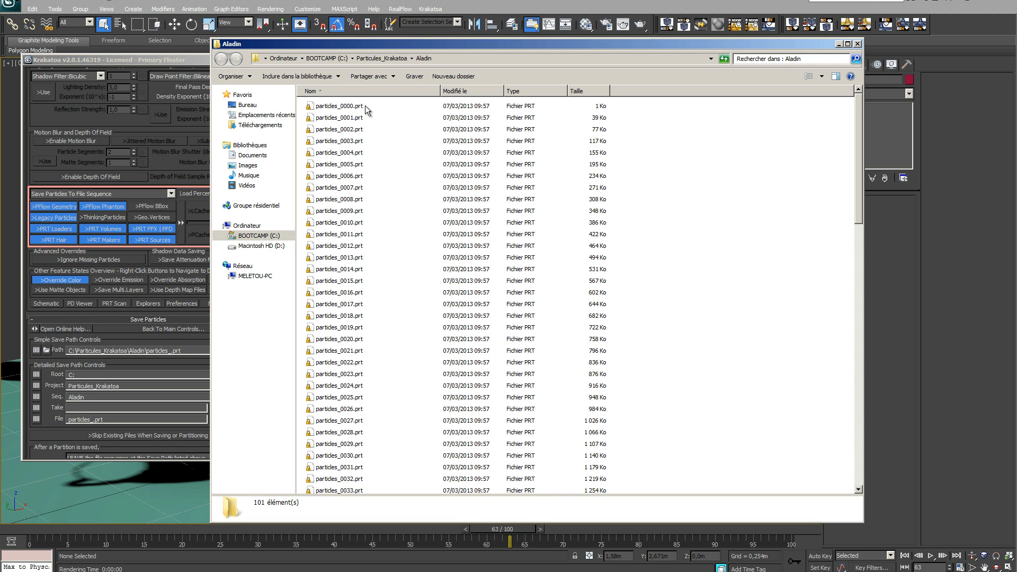
{"action": "left_click_drag", "start_coordinate": [857, 144], "coordinate": [803, 447]}
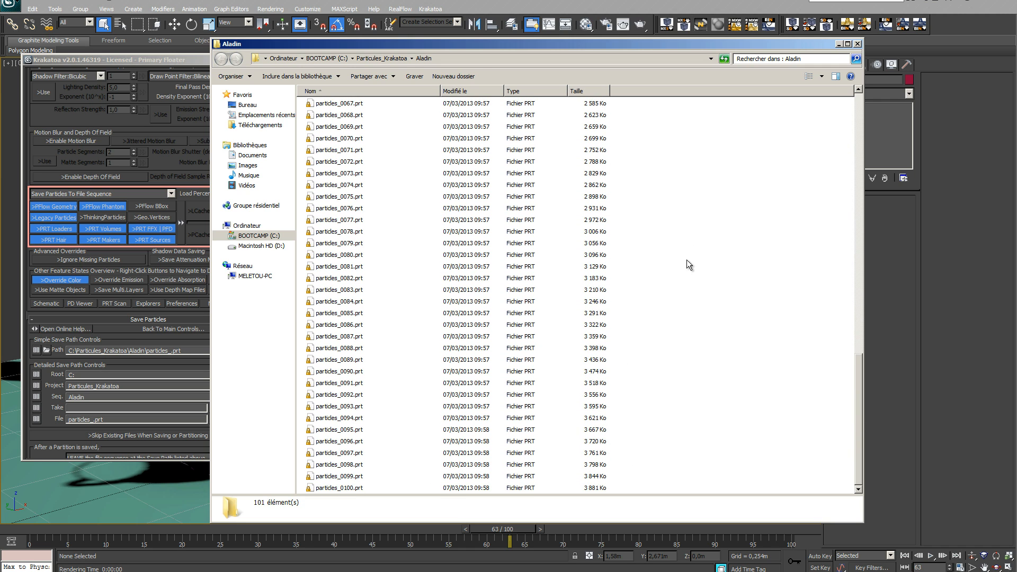
{"action": "left_click", "coordinate": [858, 44]}
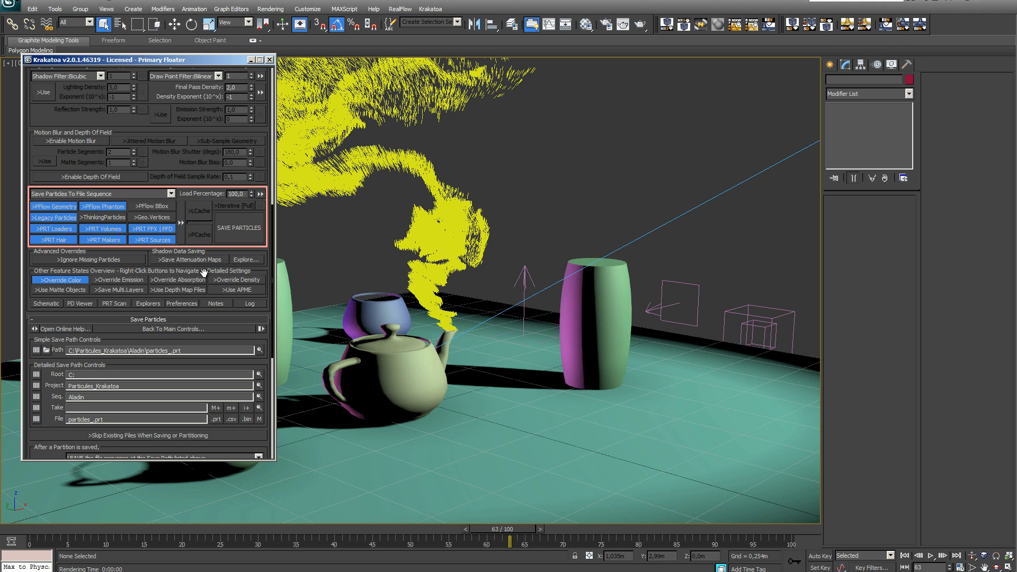
Return Krakatoa to Render Scene Particles mode and turn off particle emission on PF Source 001.
{"action": "left_click", "coordinate": [171, 193]}
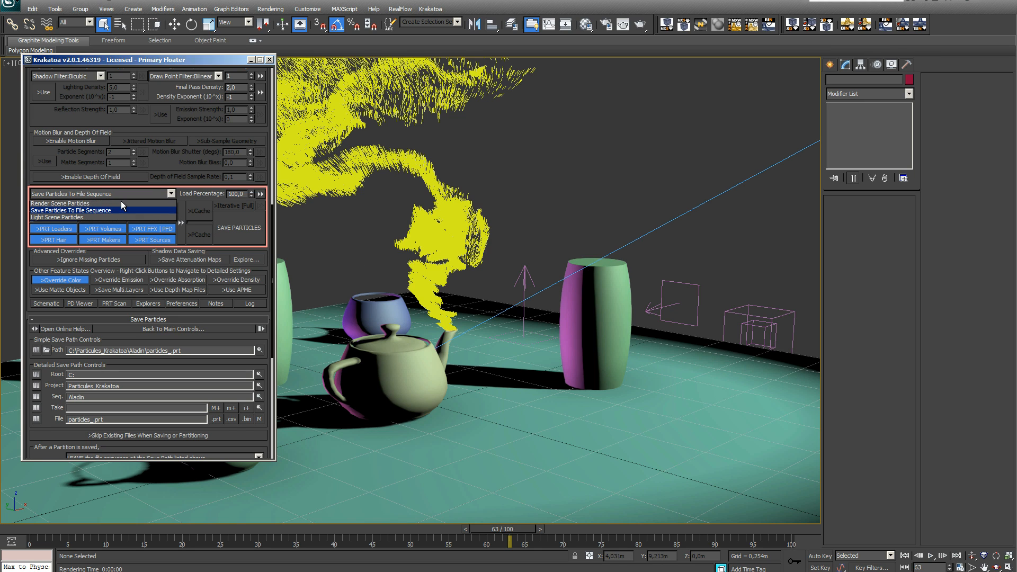
{"action": "left_click", "coordinate": [89, 204]}
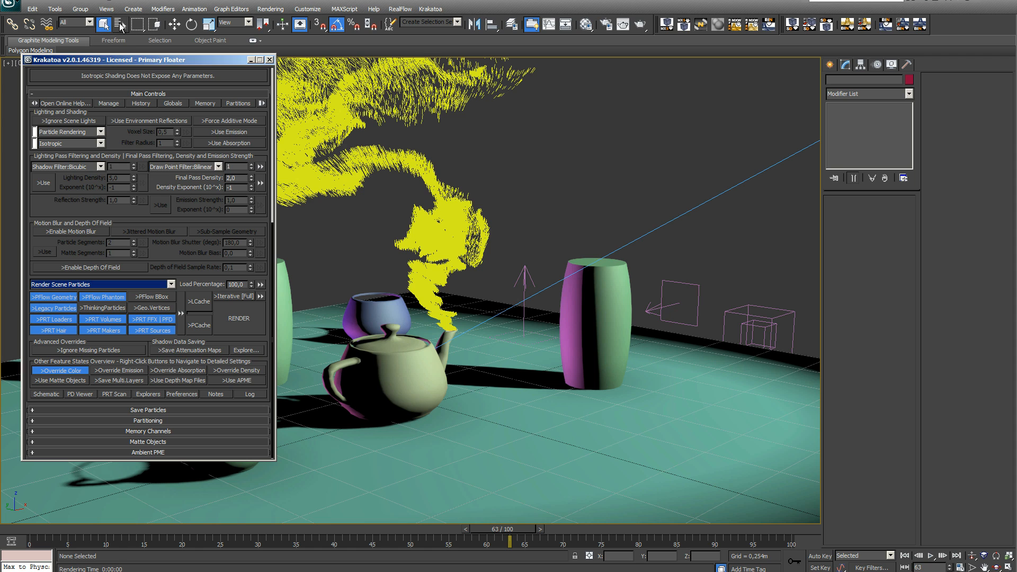
{"action": "left_click", "coordinate": [121, 25]}
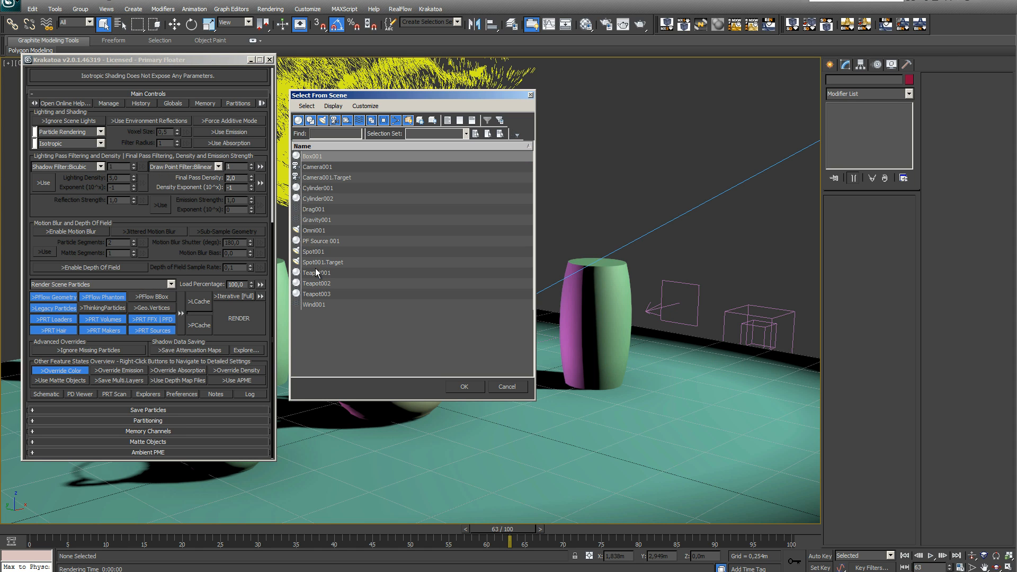
{"action": "left_click", "coordinate": [315, 241]}
{"action": "left_click", "coordinate": [463, 387]}
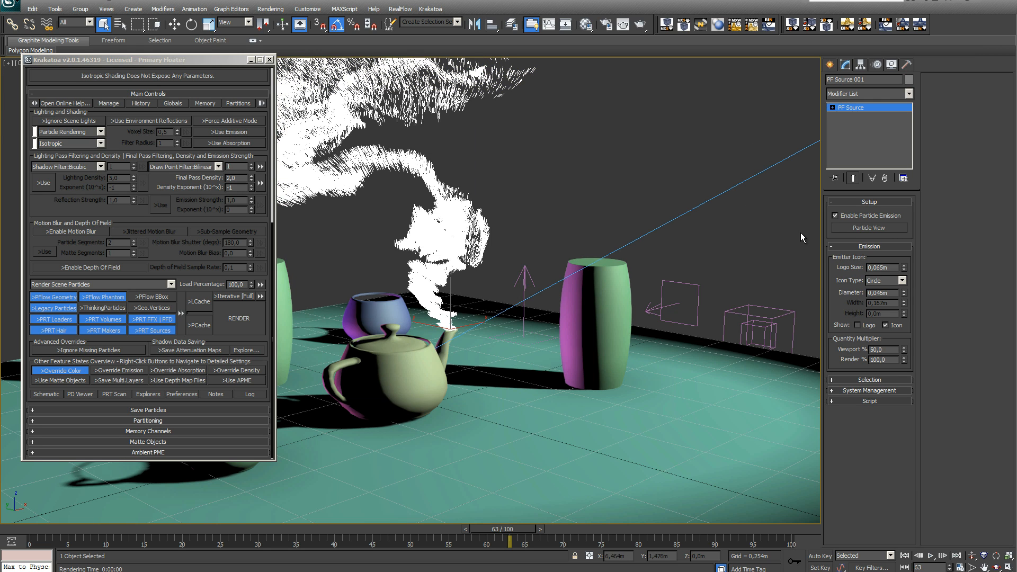
{"action": "left_click", "coordinate": [836, 215]}
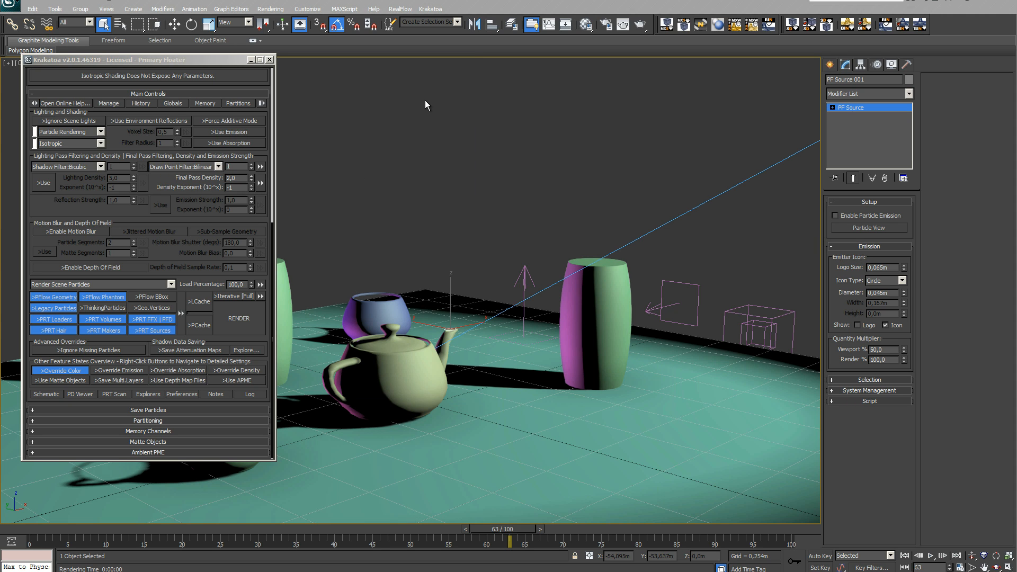
Create a PRT Loader and load the saved particle sequence from particles_0000.prt in the Aladin folder.
{"action": "left_click", "coordinate": [428, 10]}
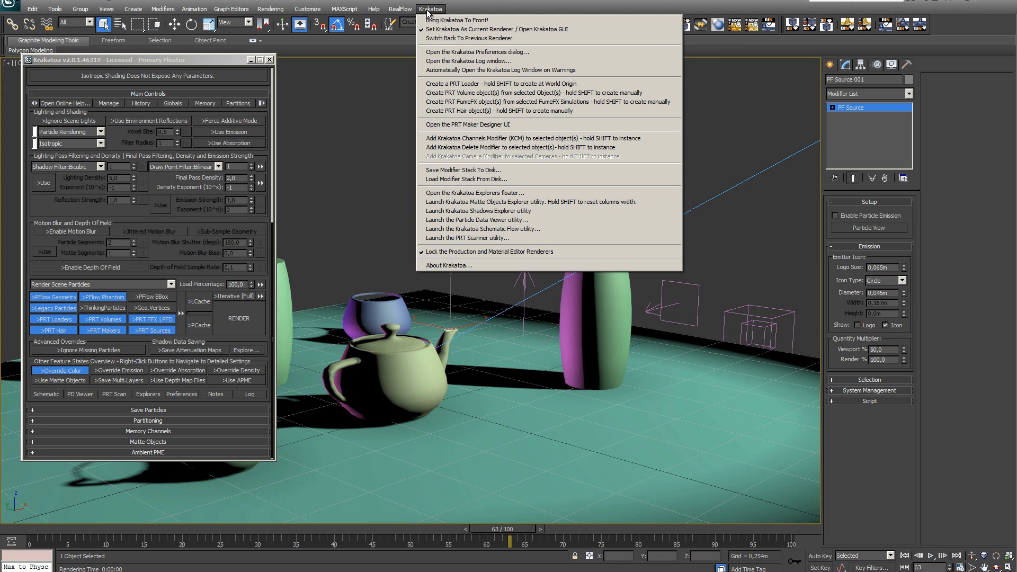
{"action": "left_click", "coordinate": [454, 84]}
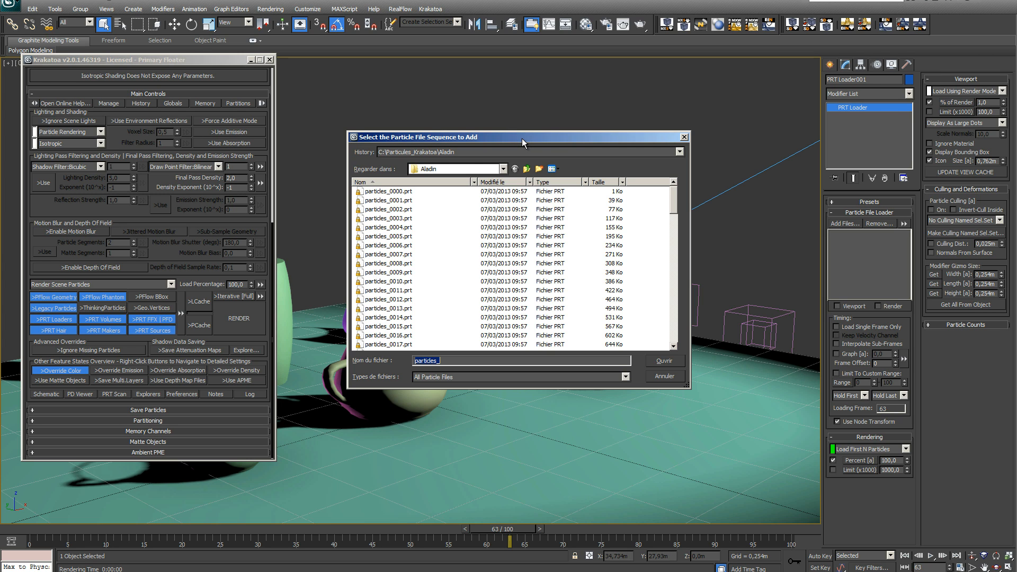
{"action": "left_click", "coordinate": [385, 192]}
{"action": "left_click", "coordinate": [415, 192]}
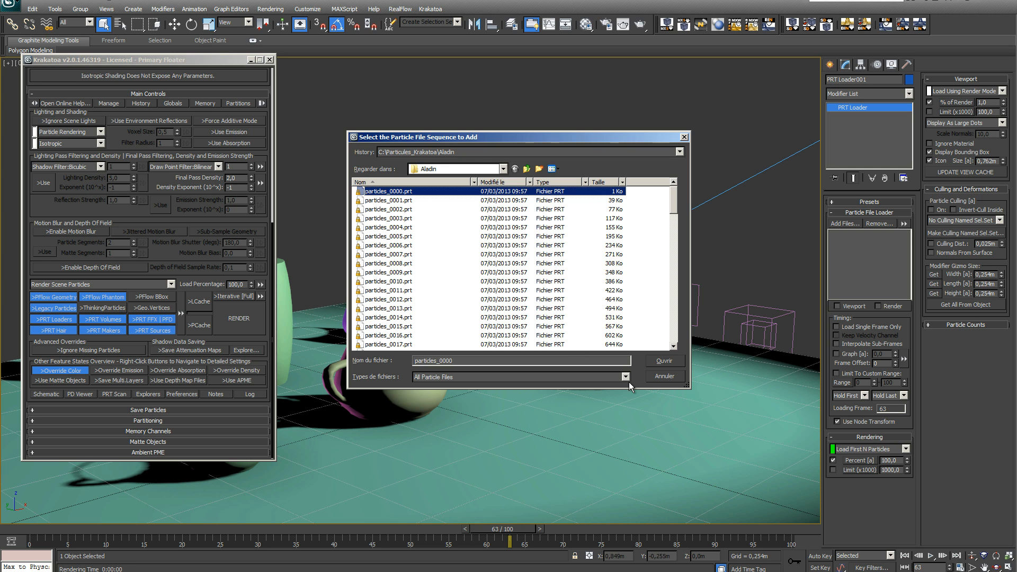
{"action": "left_click", "coordinate": [673, 364]}
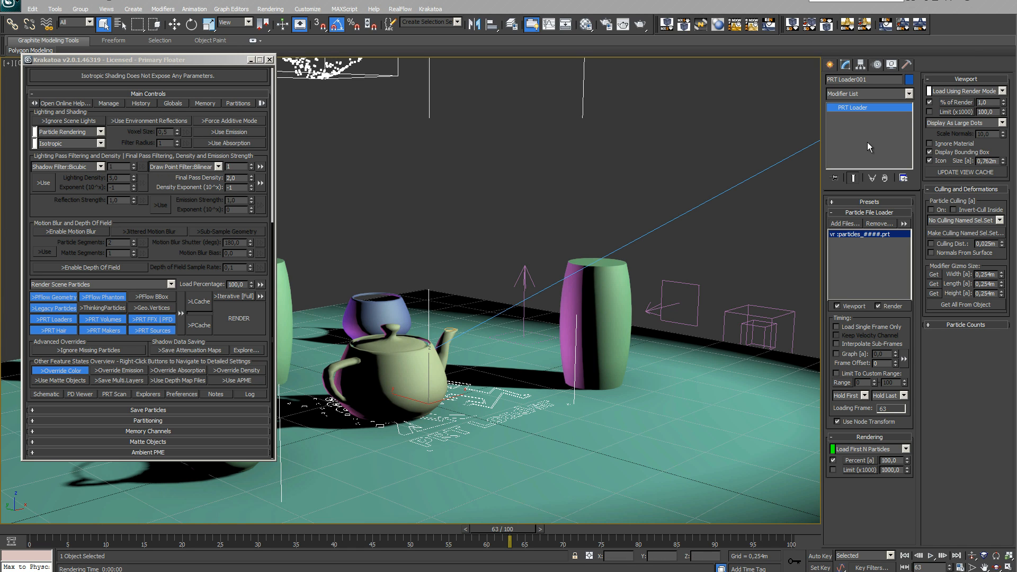
Set the PRT Loader's viewport % of Render to 100 and scrub the timeline to frame 39.
{"action": "double_click", "coordinate": [980, 103]}
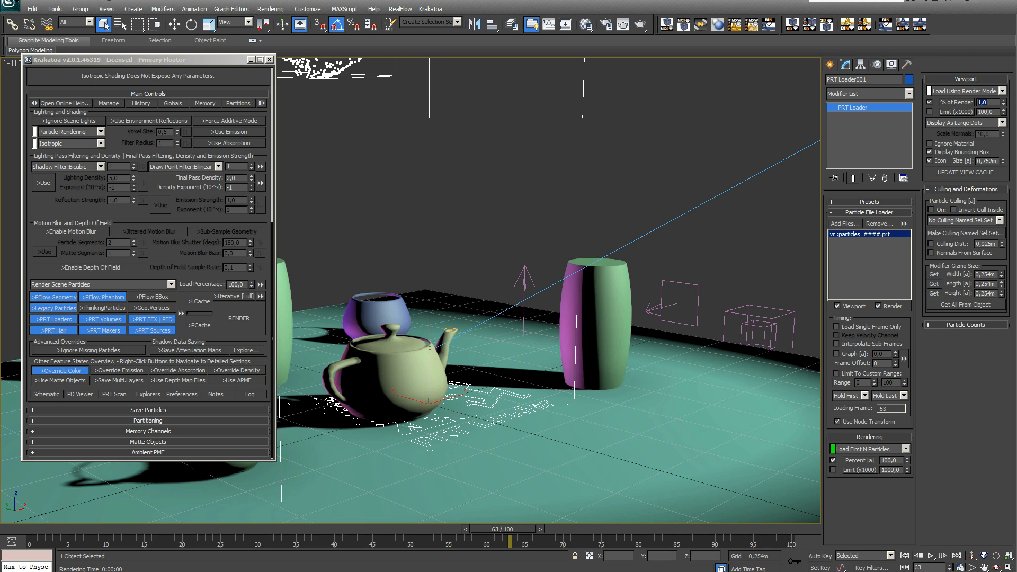
{"action": "type", "text": "100"}
{"action": "key", "text": "Return"}
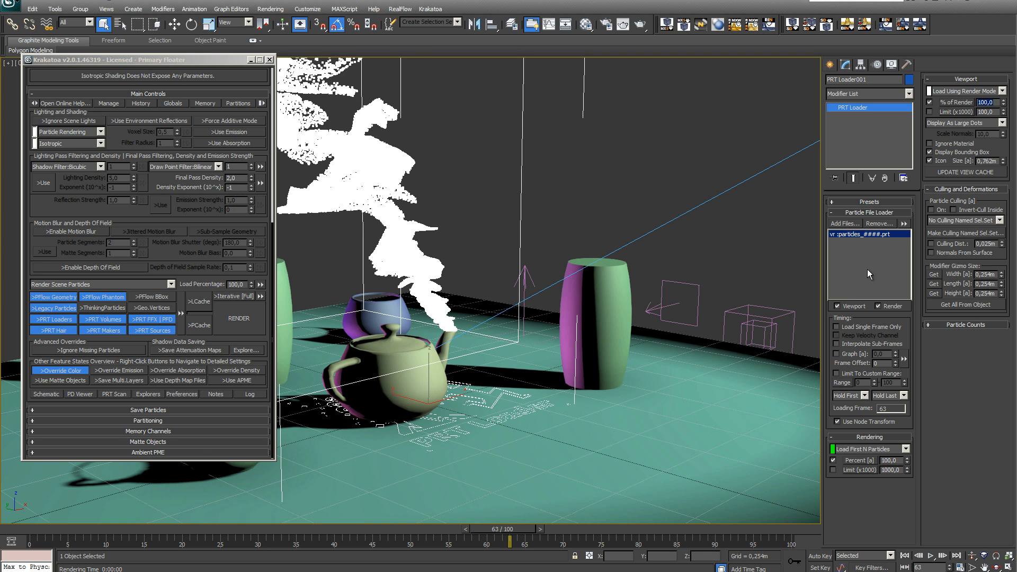
{"action": "left_click_drag", "start_coordinate": [519, 529], "coordinate": [361, 488]}
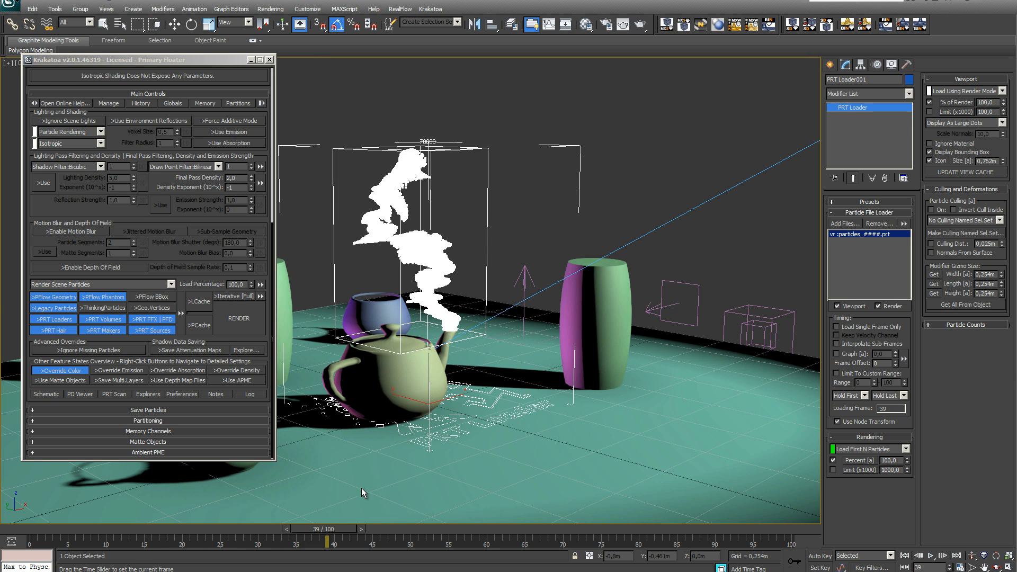
Hide the PRT Loader's icon and bounding box, scrub to frame 66, and deselect the loader.
{"action": "left_click", "coordinate": [930, 161]}
{"action": "left_click", "coordinate": [932, 154]}
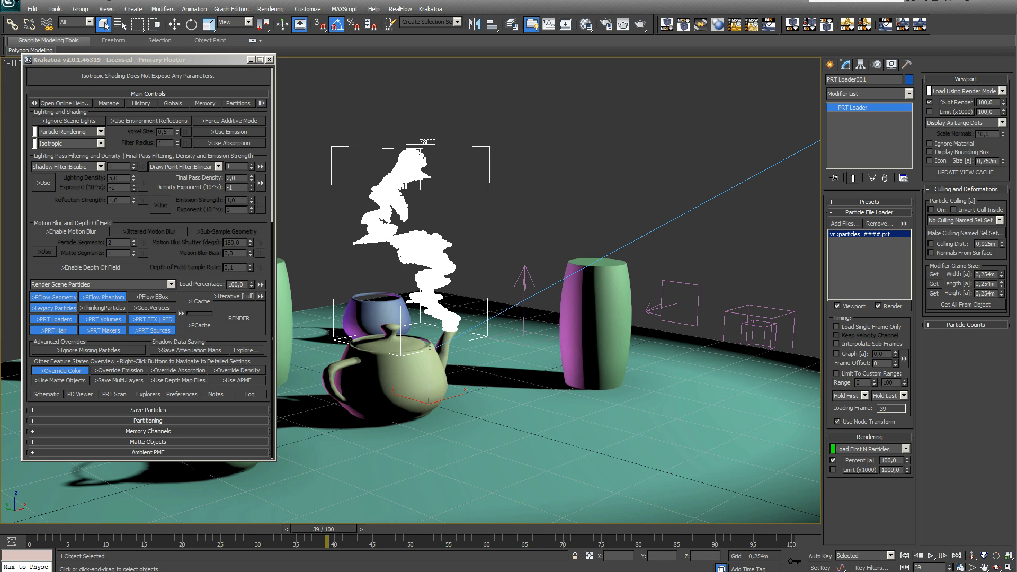
{"action": "left_click_drag", "start_coordinate": [335, 537], "coordinate": [532, 539]}
{"action": "key", "text": "q"}
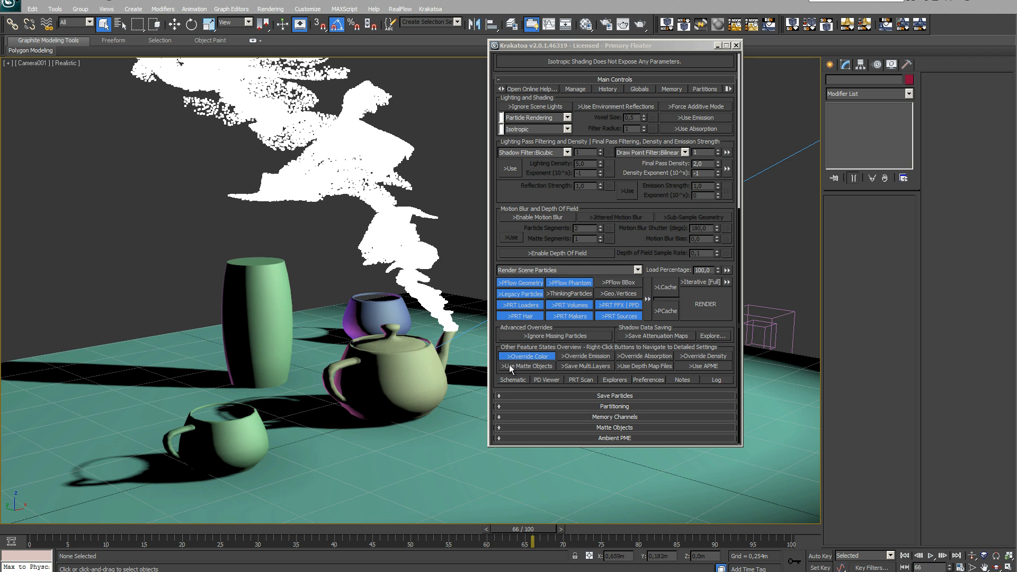
Enable Use Matte Objects in Krakatoa's main controls.
{"action": "left_click", "coordinate": [544, 367]}
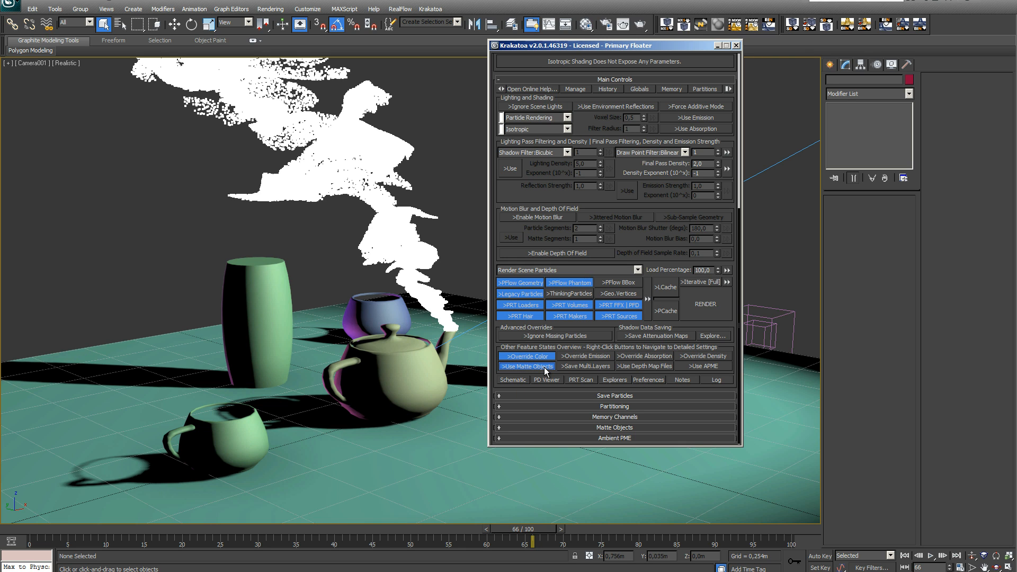
Define Cylinder001 as a Krakatoa matte object with the KrakatoaMatteObjects named selection set and check it in the Matte Objects Explorer.
{"action": "left_click", "coordinate": [577, 427]}
{"action": "left_click_drag", "start_coordinate": [636, 48], "coordinate": [155, 32]}
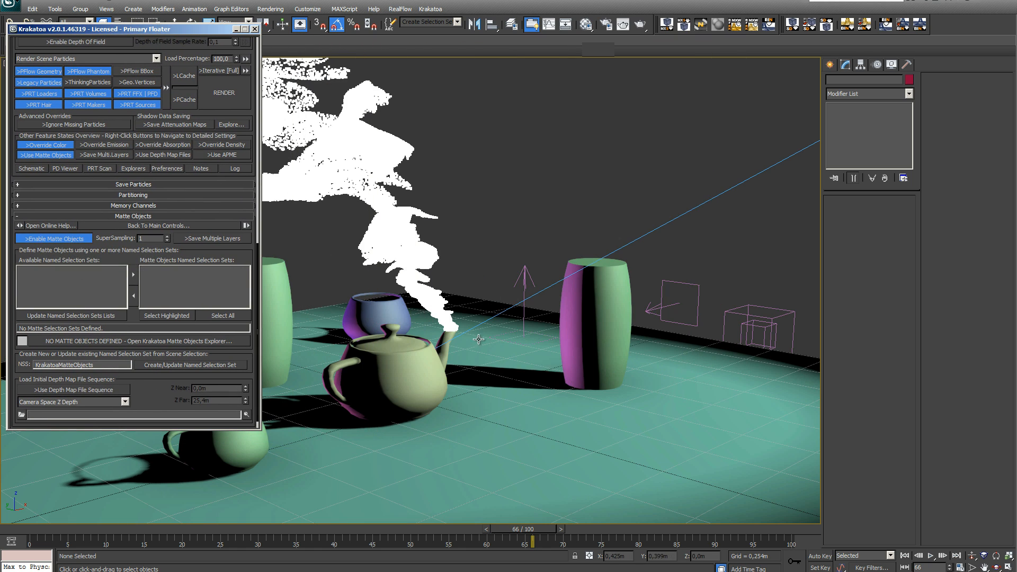
{"action": "left_click", "coordinate": [610, 284]}
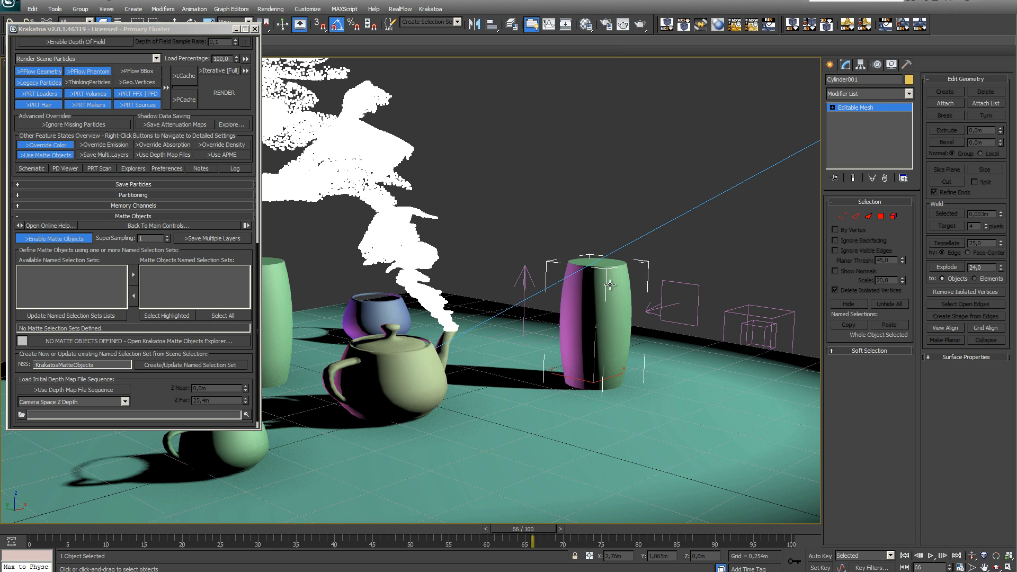
{"action": "left_click", "coordinate": [174, 366]}
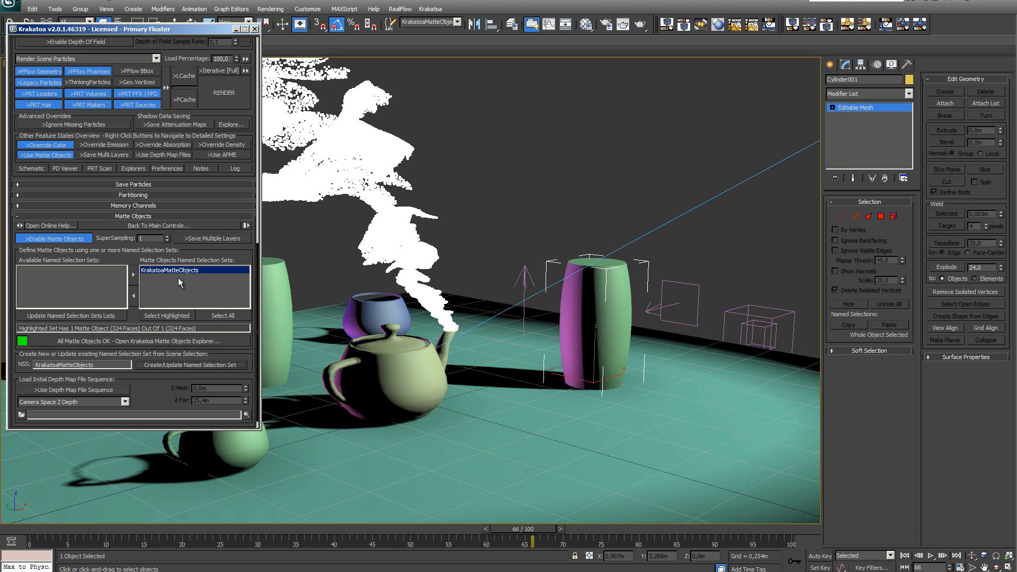
{"action": "left_click", "coordinate": [138, 343]}
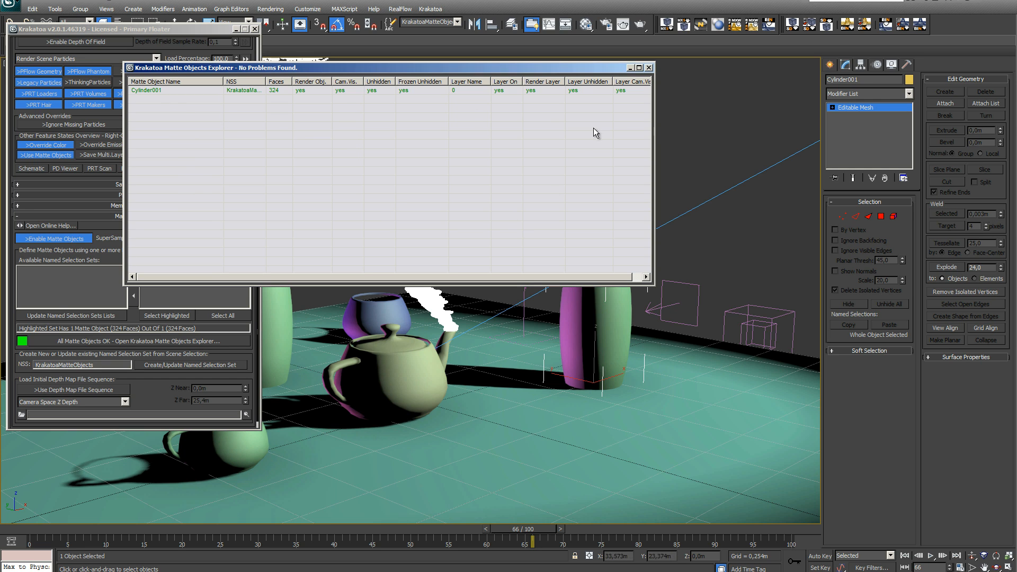
{"action": "left_click", "coordinate": [648, 67]}
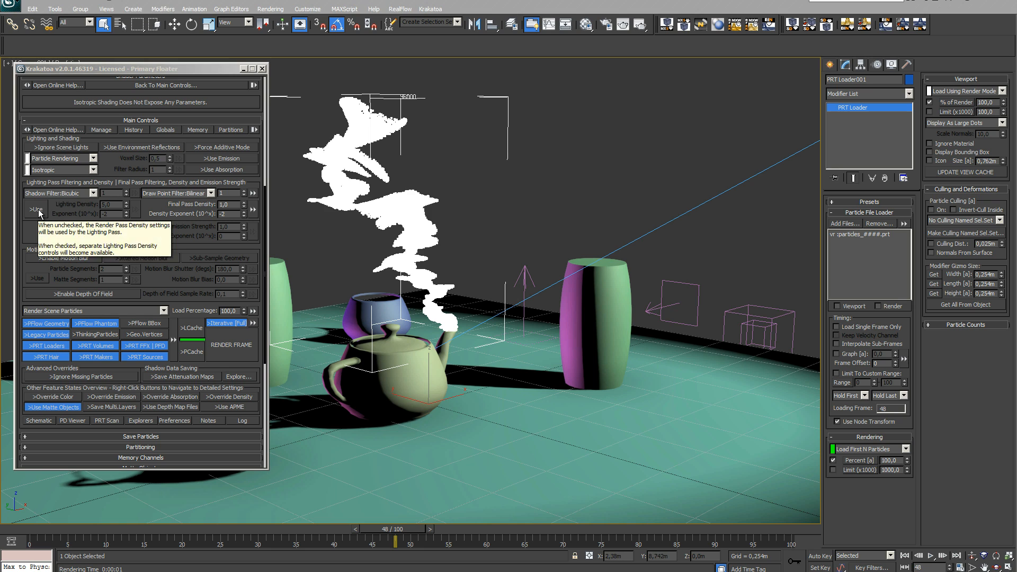
Enable the separate lighting pass density and test-render frame 48 of the smoke, closing the rendered frame window.
{"action": "left_click", "coordinate": [38, 211]}
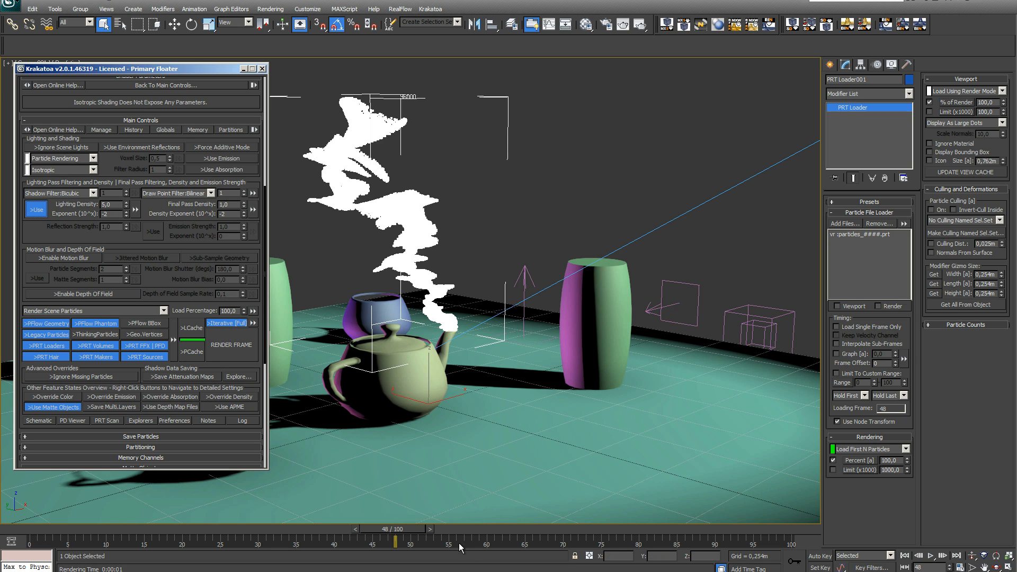
{"action": "left_click", "coordinate": [227, 345]}
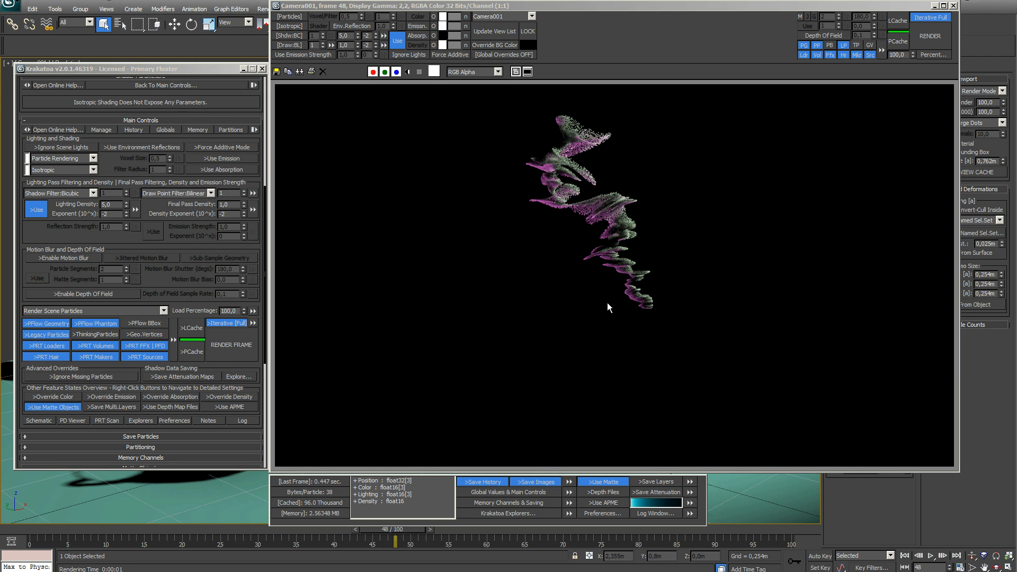
{"action": "left_click", "coordinate": [953, 5]}
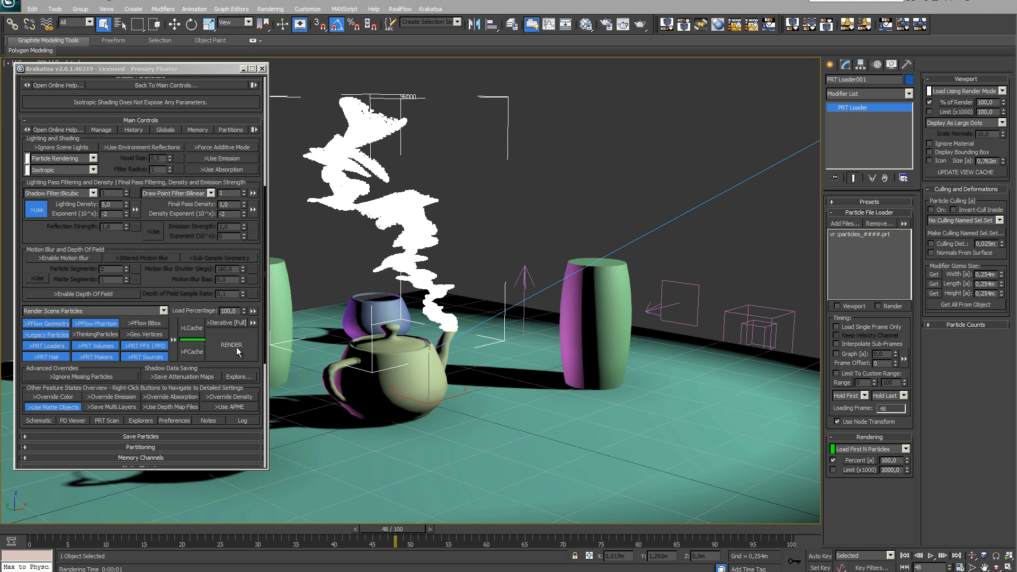
Set the render output to an OpenEXR file named Aladin_particule in the aladin pictures folder, accepting the half-float RGBA configuration.
{"action": "right_click", "coordinate": [237, 351]}
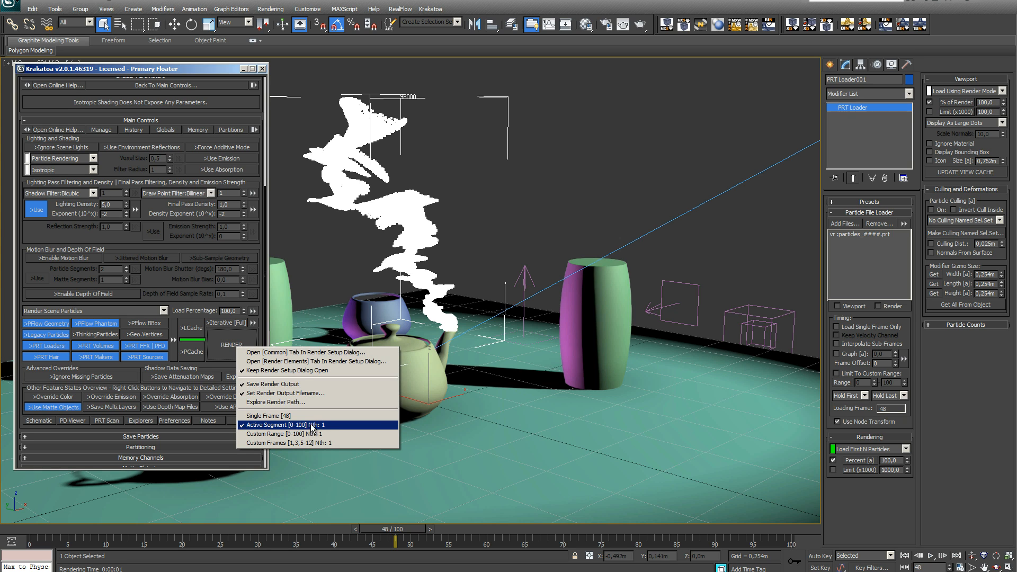
{"action": "left_click", "coordinate": [264, 394]}
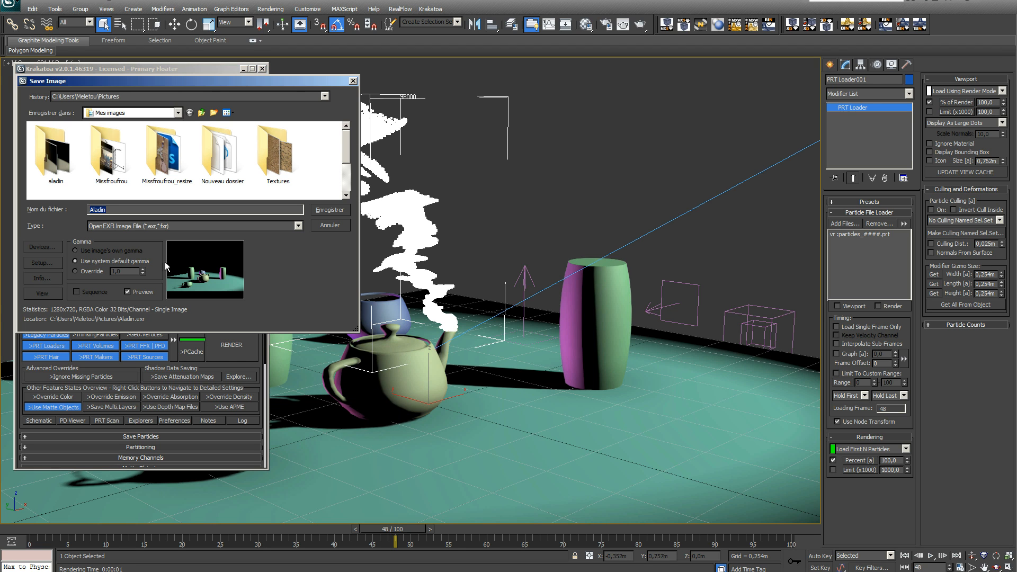
{"action": "left_click_drag", "start_coordinate": [154, 83], "coordinate": [520, 118]}
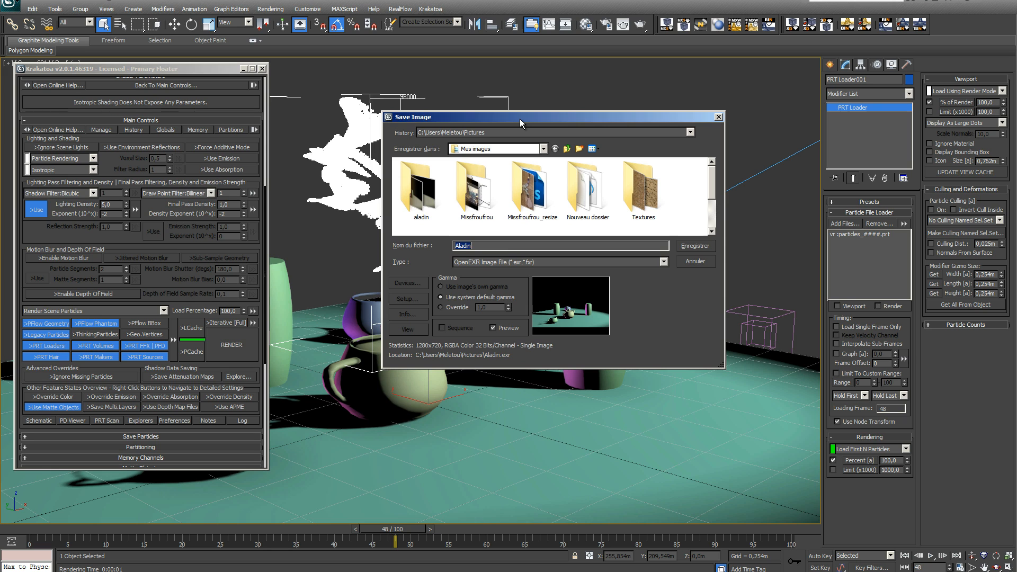
{"action": "left_click", "coordinate": [427, 192]}
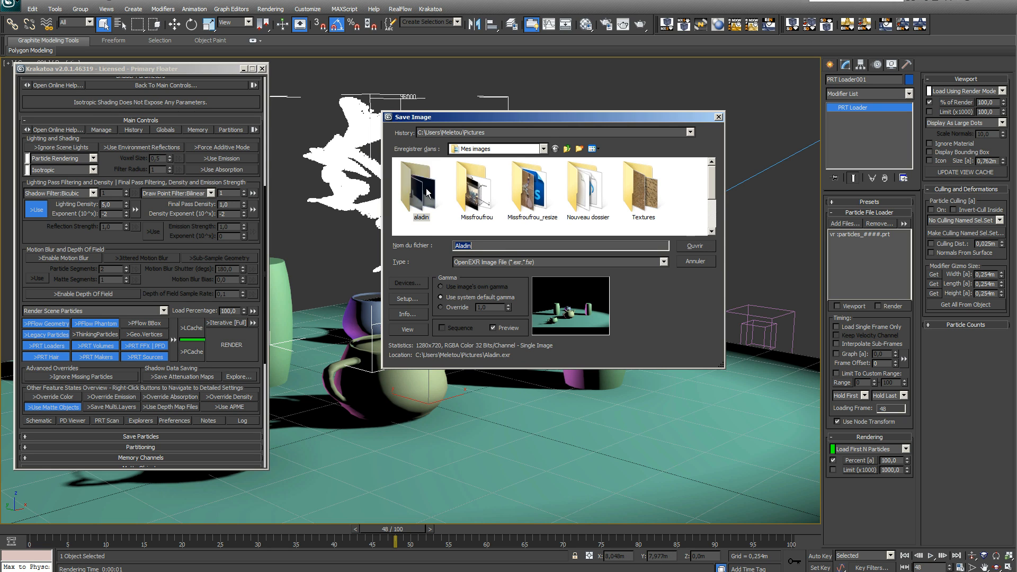
{"action": "double_click", "coordinate": [426, 192]}
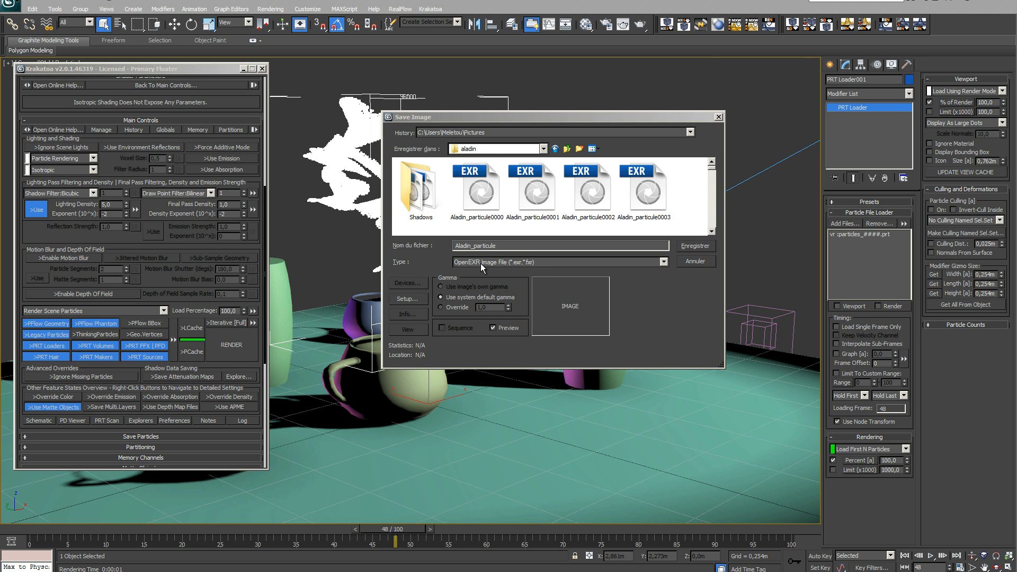
{"action": "left_click", "coordinate": [695, 246]}
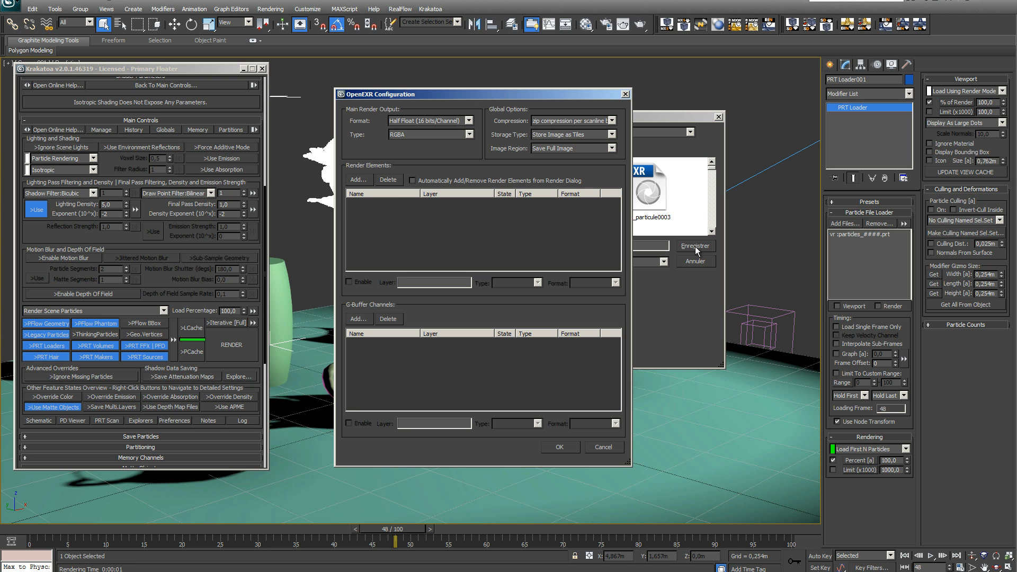
{"action": "left_click", "coordinate": [555, 446]}
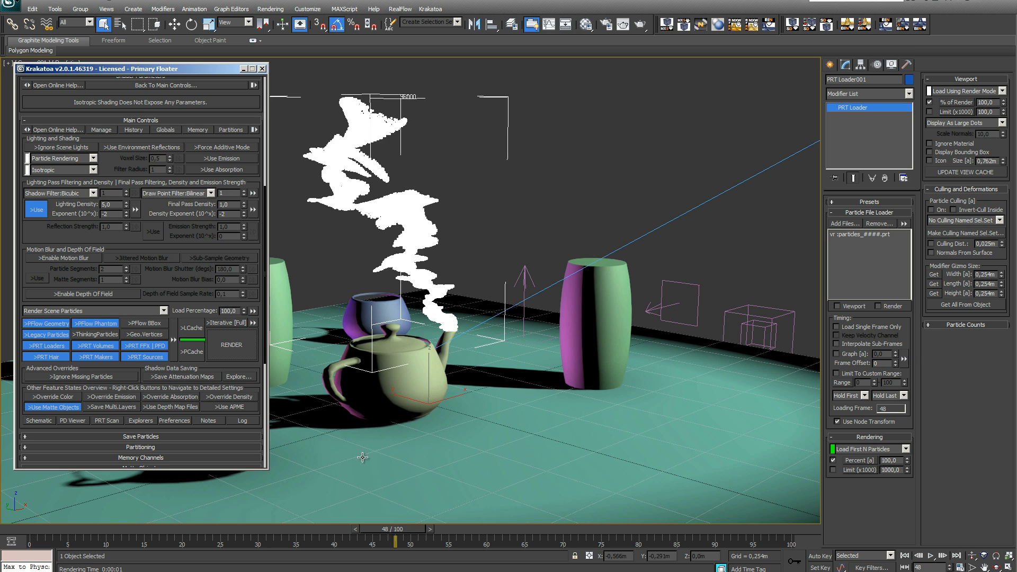
Render the active segment over the existing Aladin_particule images and return to 3ds Max from the output folder.
{"action": "left_click", "coordinate": [231, 345]}
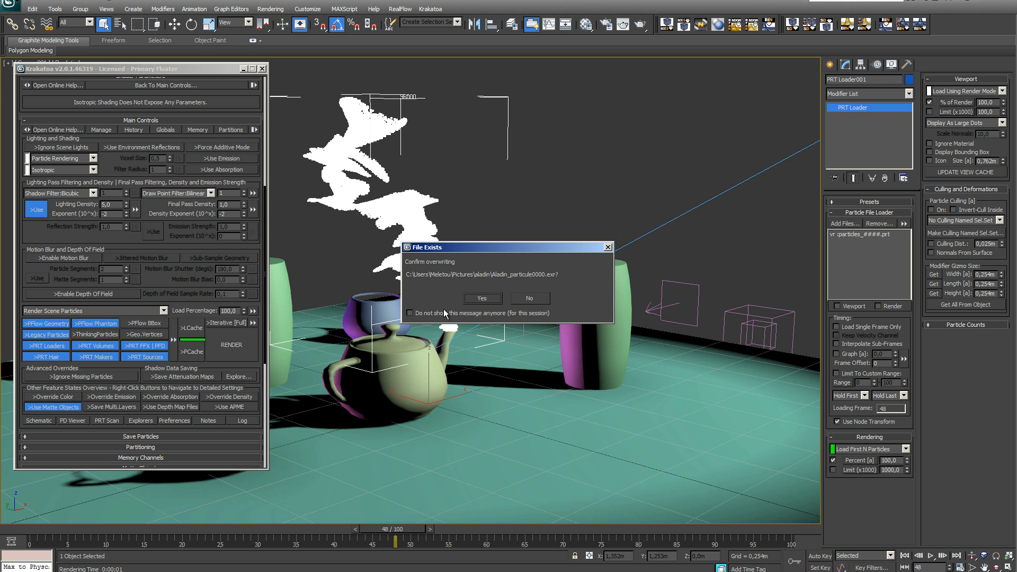
{"action": "left_click", "coordinate": [490, 302]}
{"action": "left_click", "coordinate": [491, 300]}
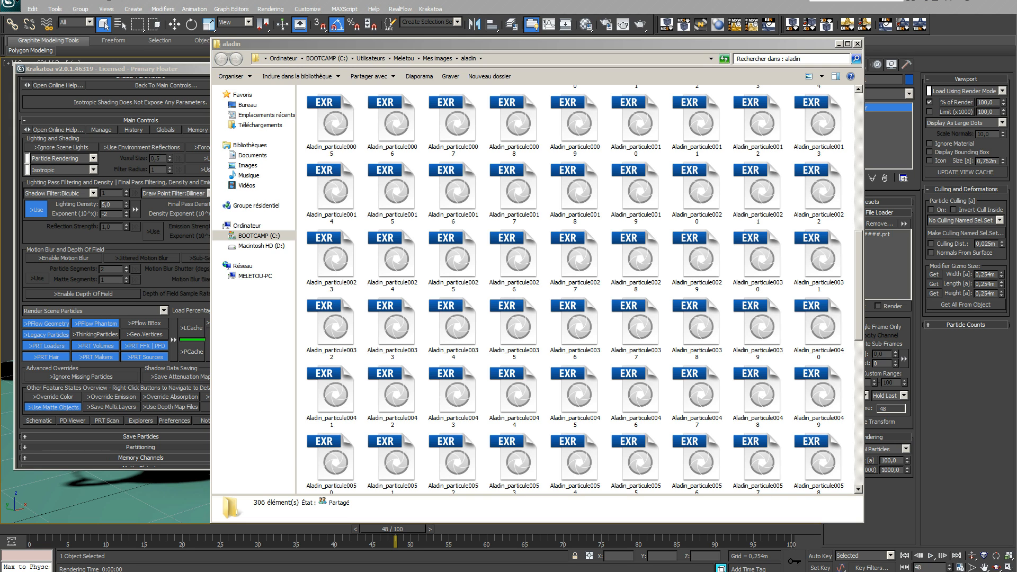
{"action": "key", "text": "alt+Tab"}
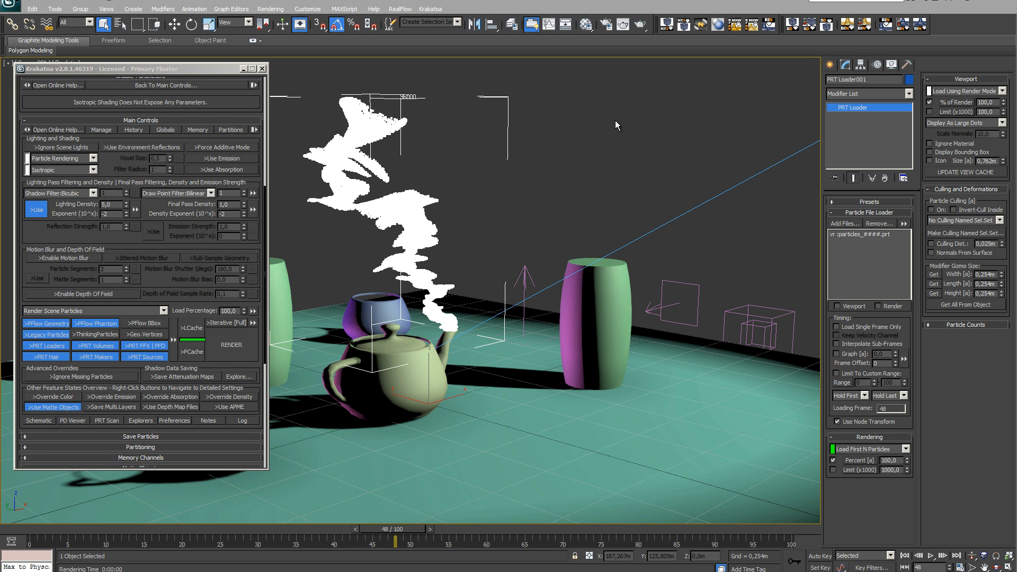
Set the render output's image file list to Legacy 3ds max (.ifl) and open the IFL Manager utility.
{"action": "left_click", "coordinate": [606, 24]}
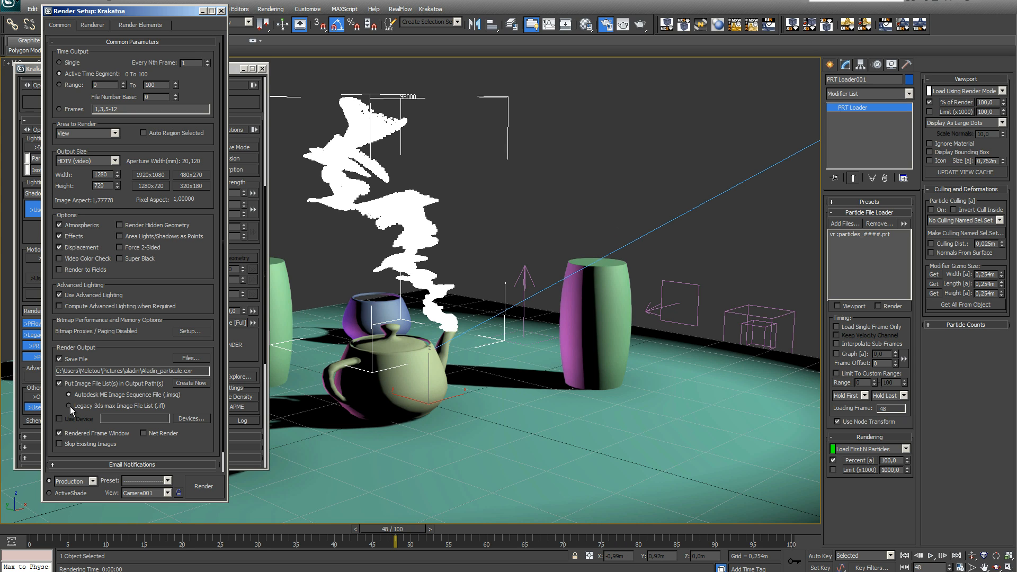
{"action": "left_click", "coordinate": [69, 405]}
{"action": "left_click", "coordinate": [913, 62]}
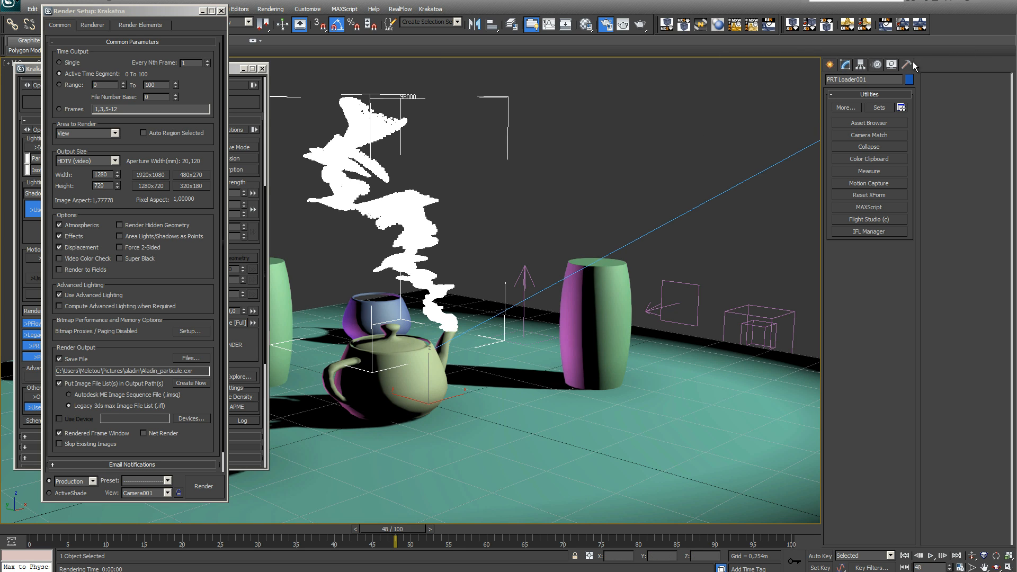
{"action": "left_click", "coordinate": [871, 233]}
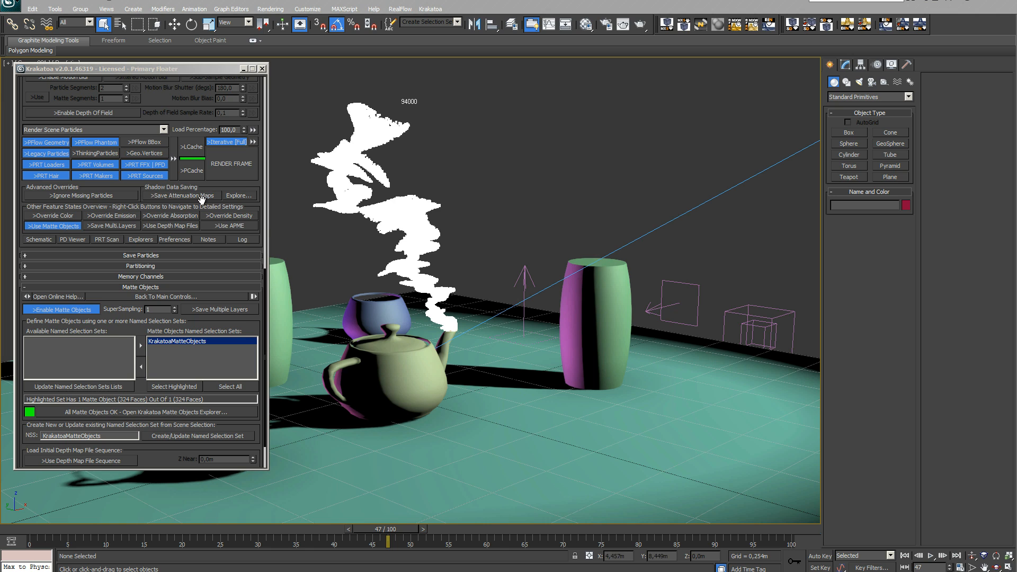
Enable Save Attenuation Maps and assign Spot001 a new absolute save path in the shadow folder through the Krakatoa Shadows Explorer.
{"action": "left_click", "coordinate": [180, 196]}
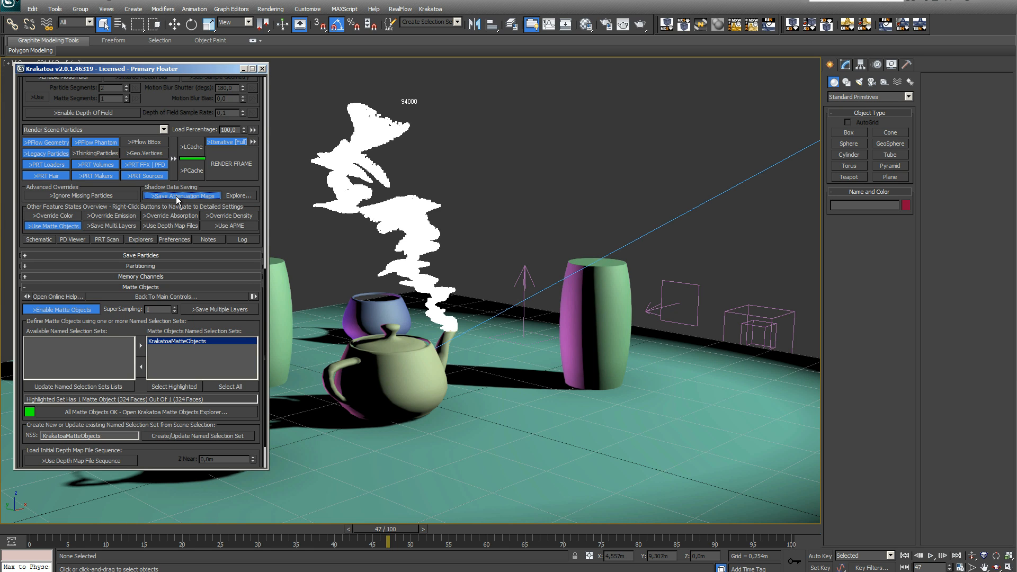
{"action": "left_click", "coordinate": [237, 197]}
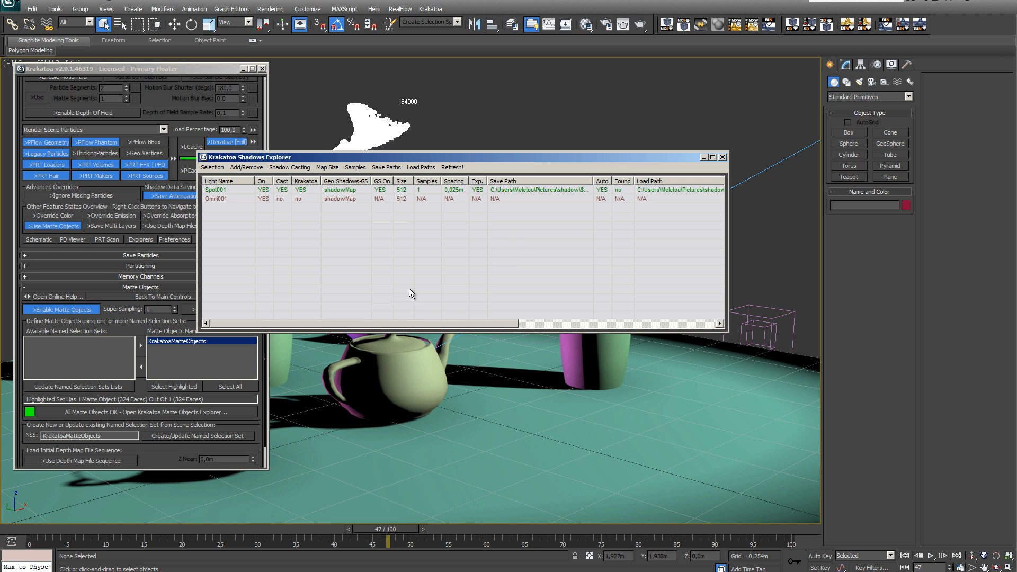
{"action": "left_click", "coordinate": [220, 191]}
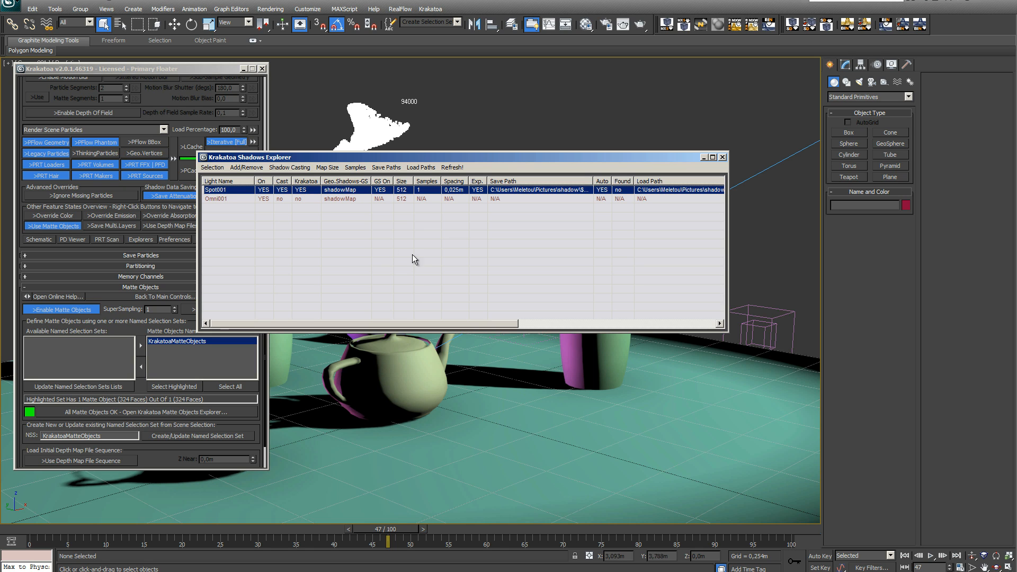
{"action": "left_click", "coordinate": [393, 169]}
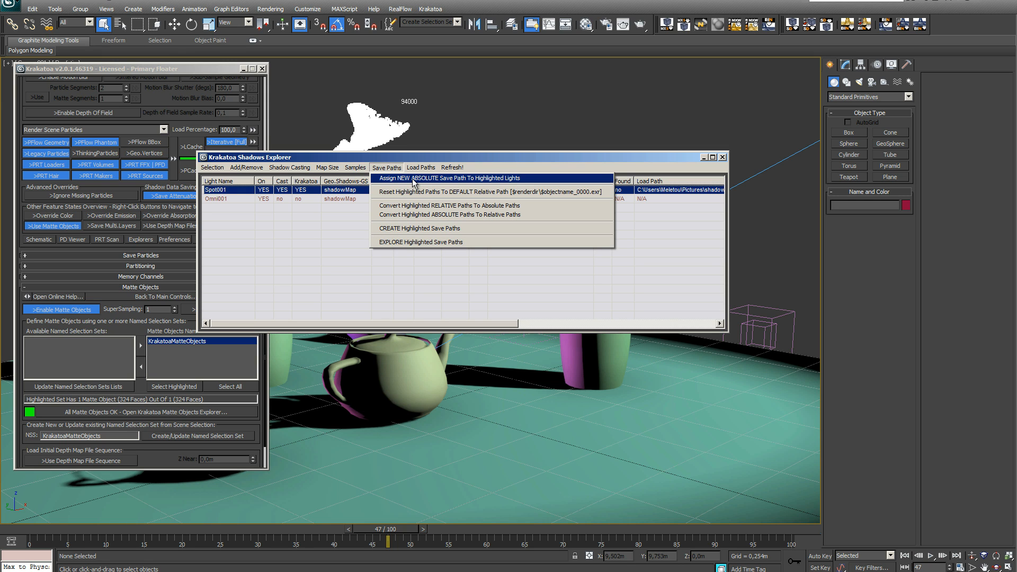
{"action": "left_click", "coordinate": [413, 179]}
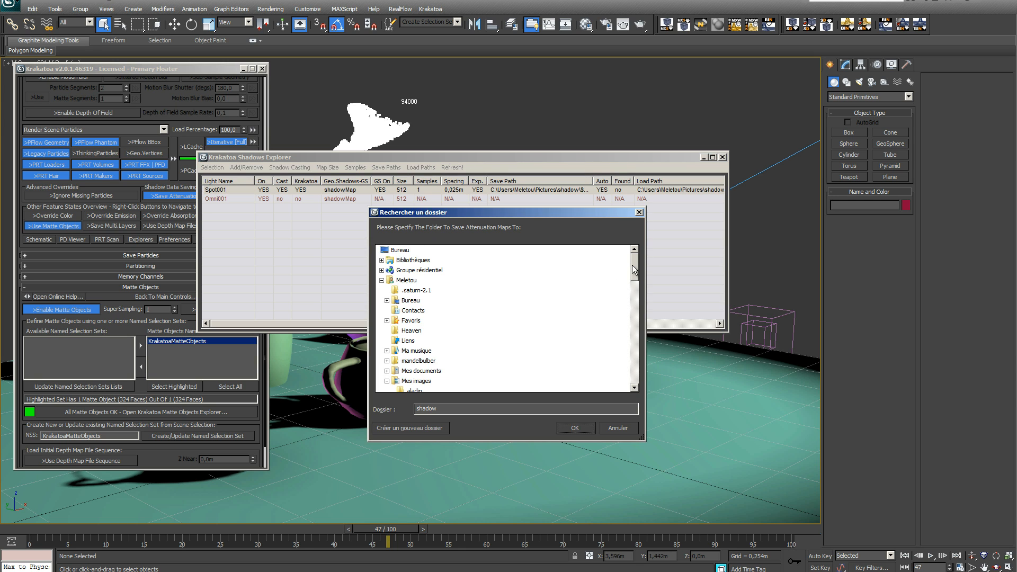
{"action": "left_click_drag", "start_coordinate": [632, 270], "coordinate": [632, 284]}
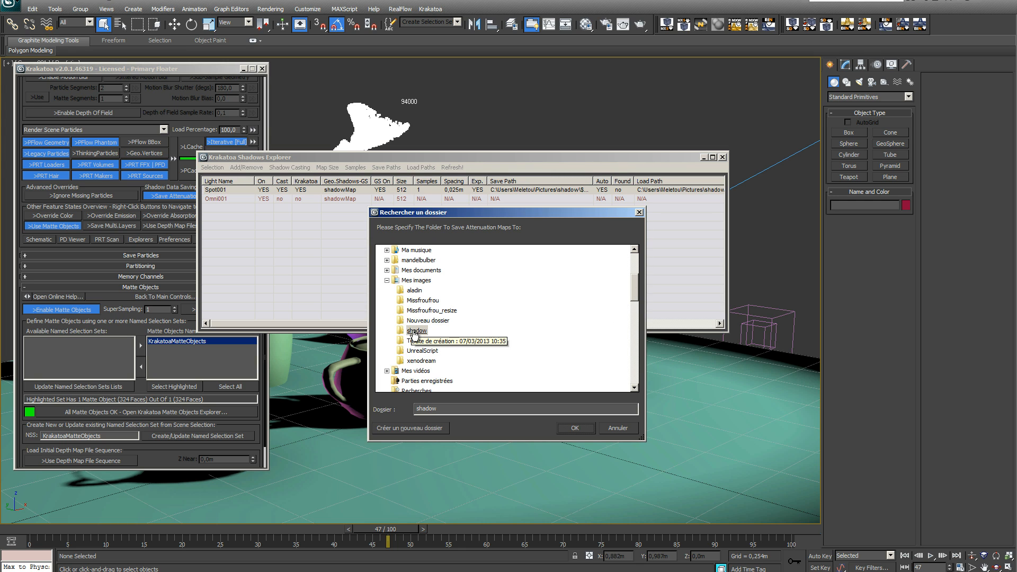
{"action": "left_click", "coordinate": [416, 331]}
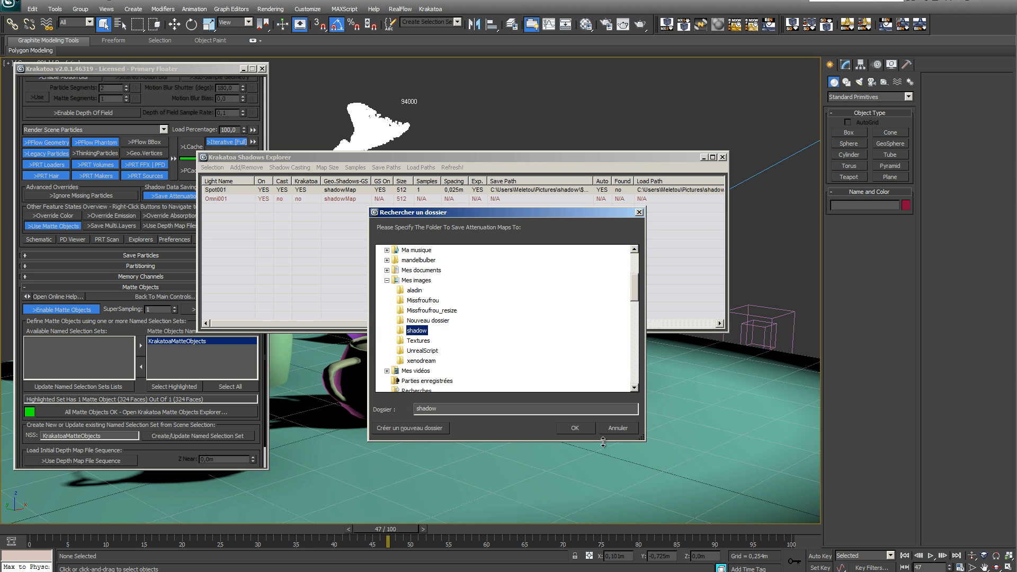
{"action": "left_click", "coordinate": [586, 431]}
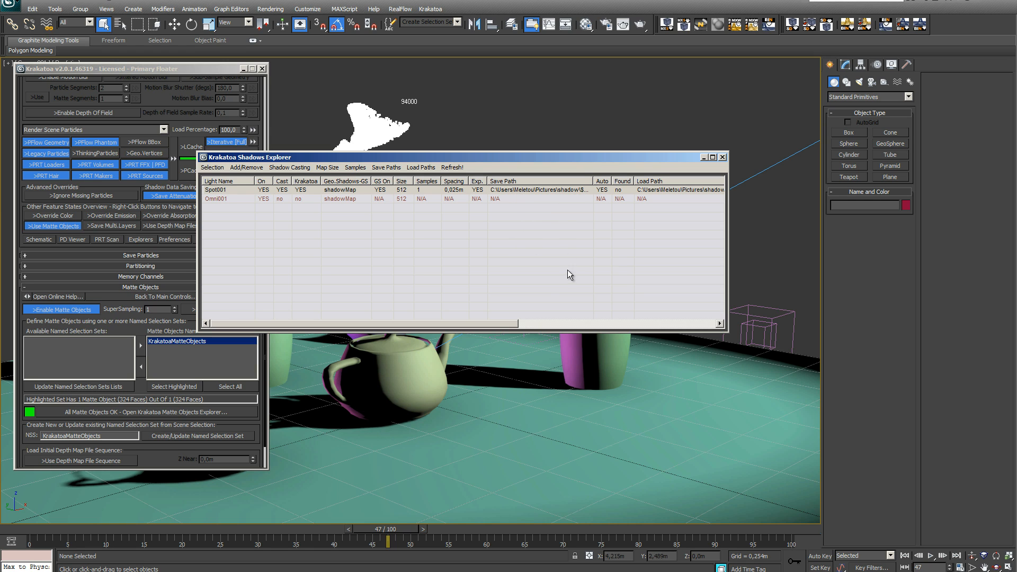
{"action": "left_click_drag", "start_coordinate": [500, 323], "coordinate": [583, 323]}
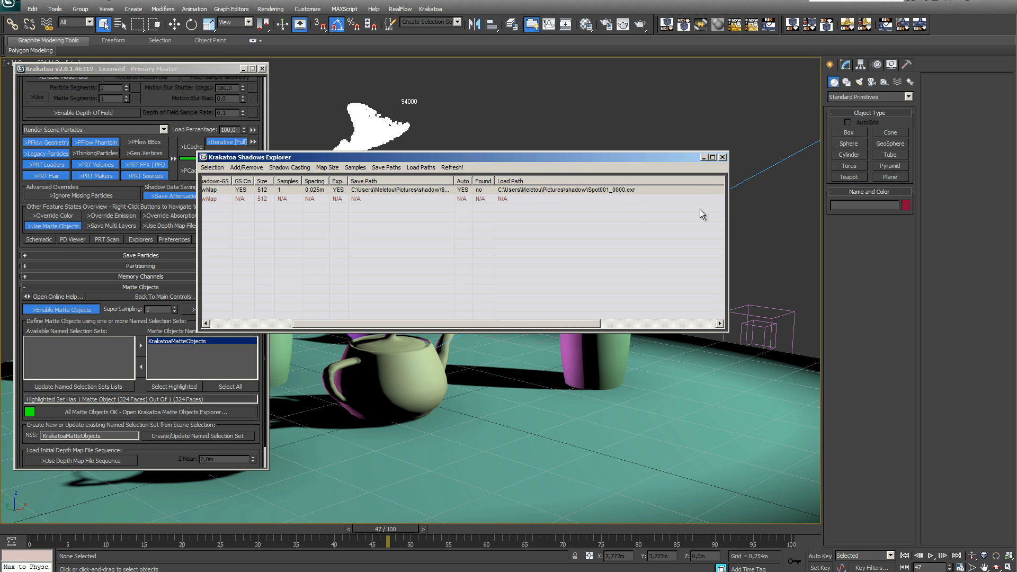
{"action": "left_click", "coordinate": [723, 158]}
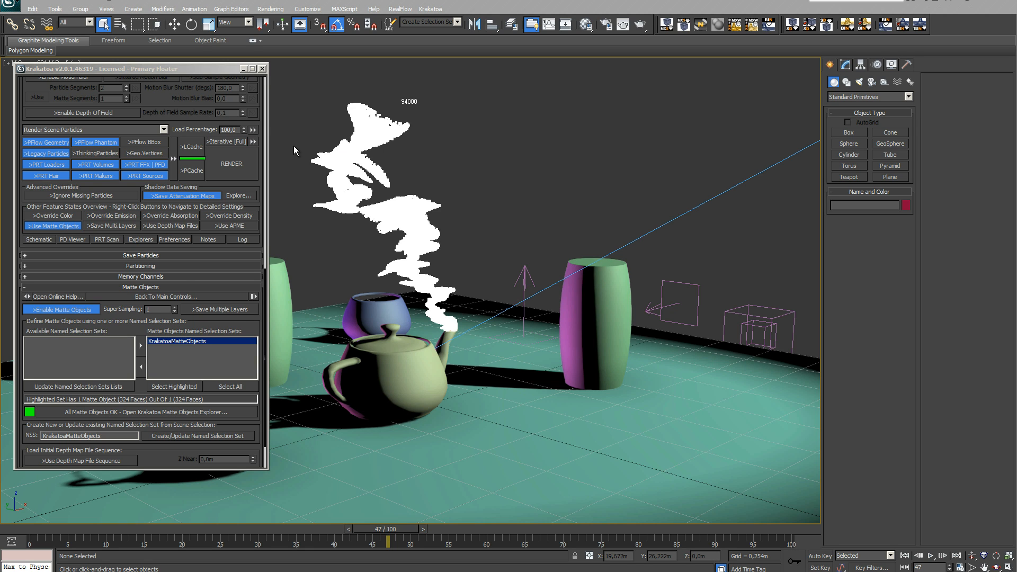
Render the sequence with attenuation map saving enabled, overwriting the existing Aladin_particule images.
{"action": "left_click", "coordinate": [229, 166]}
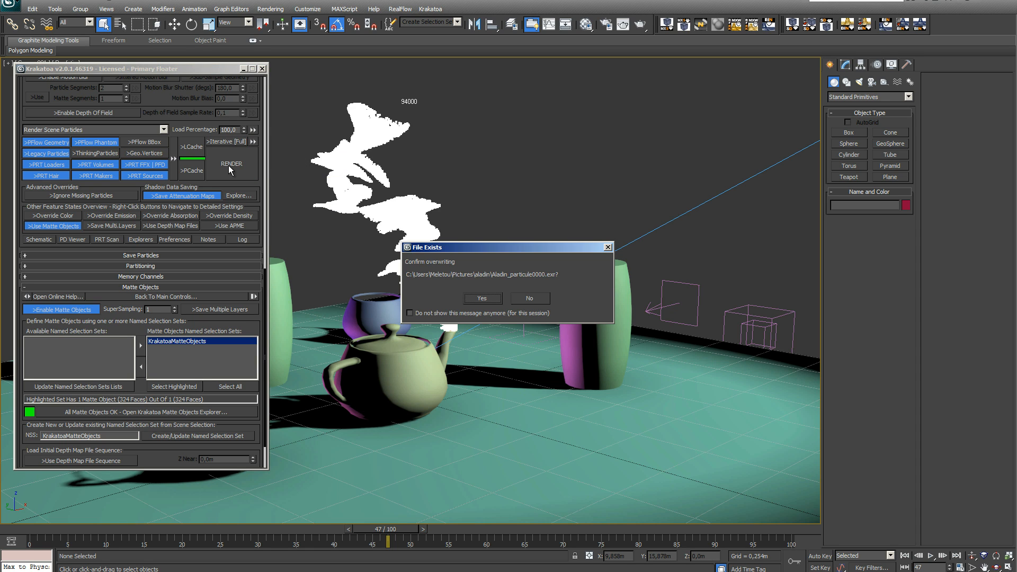
{"action": "left_click", "coordinate": [482, 298]}
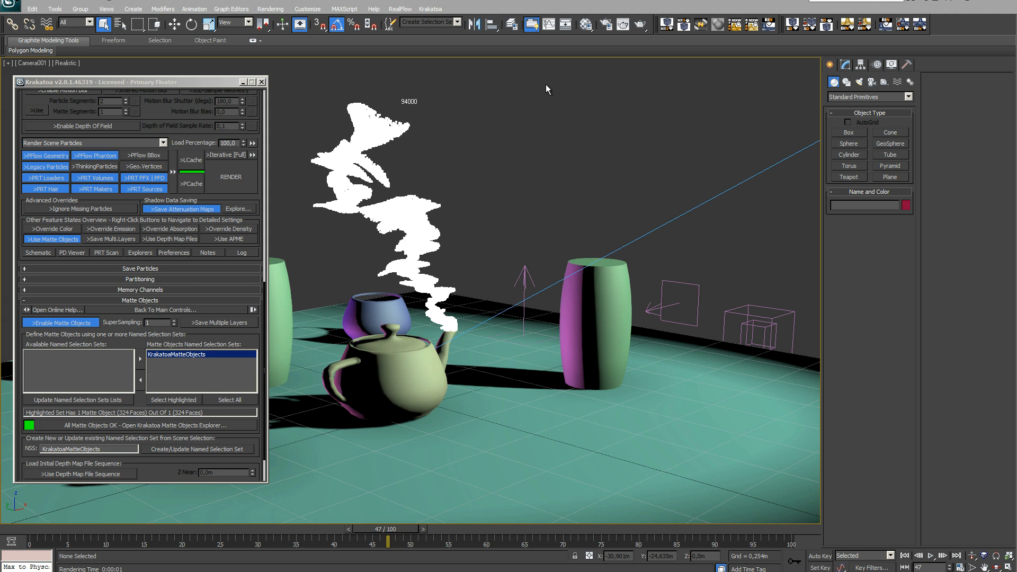
Close the Krakatoa floater and assign Default Scanline Renderer as the production renderer in Render Setup.
{"action": "left_click", "coordinate": [261, 82]}
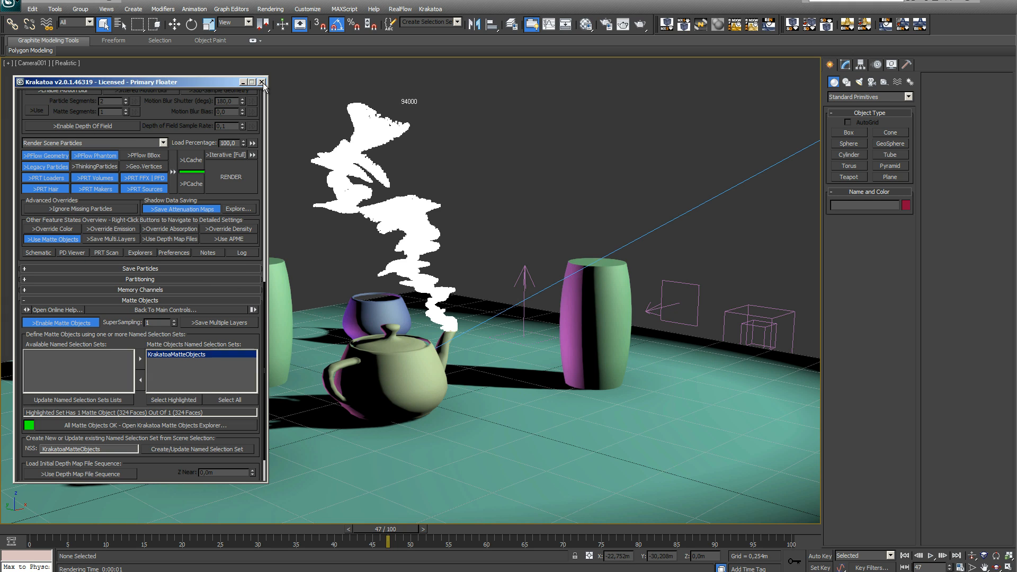
{"action": "left_click", "coordinate": [605, 24]}
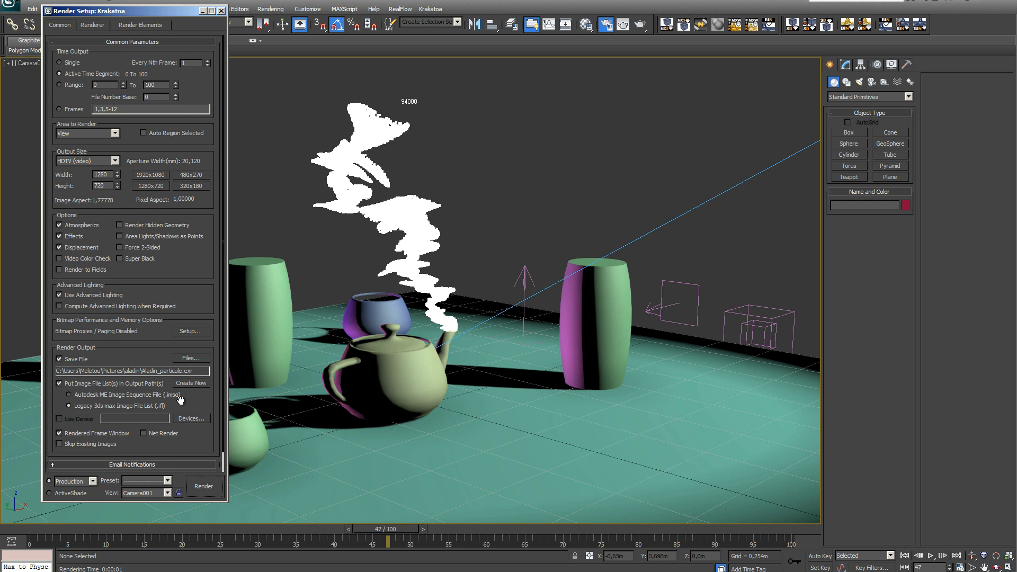
{"action": "left_click", "coordinate": [121, 466]}
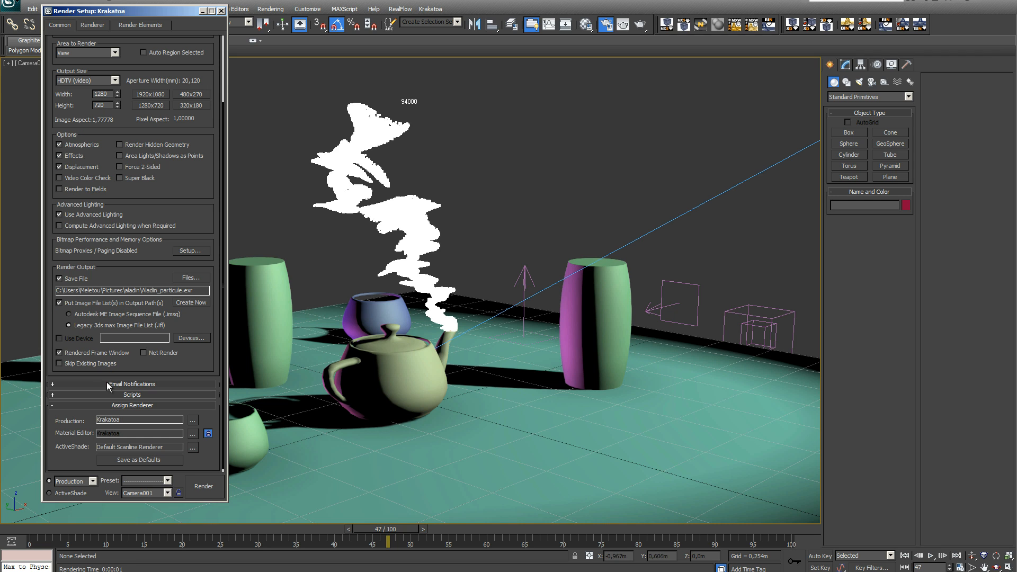
{"action": "left_click", "coordinate": [192, 420]}
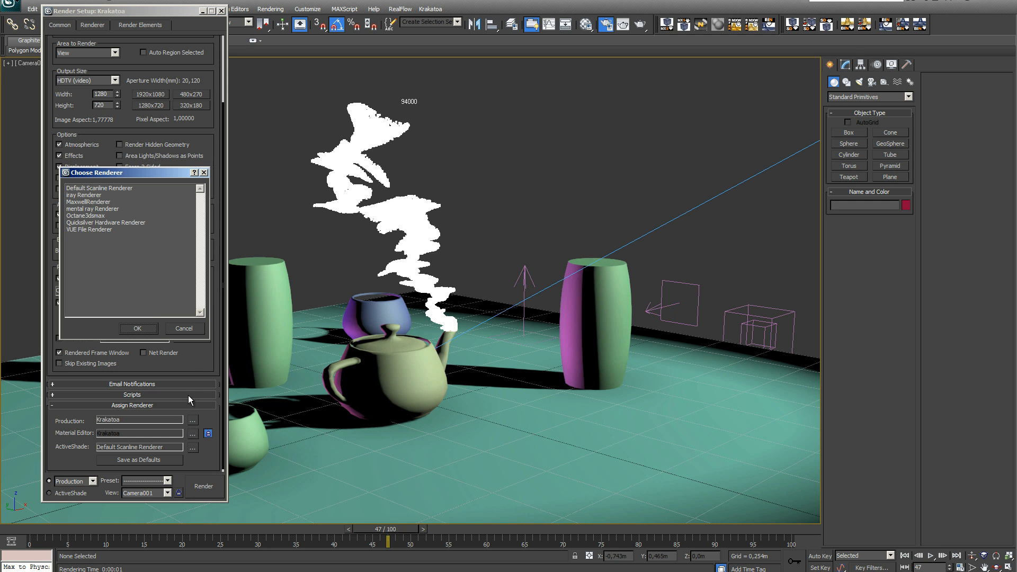
{"action": "left_click", "coordinate": [85, 188]}
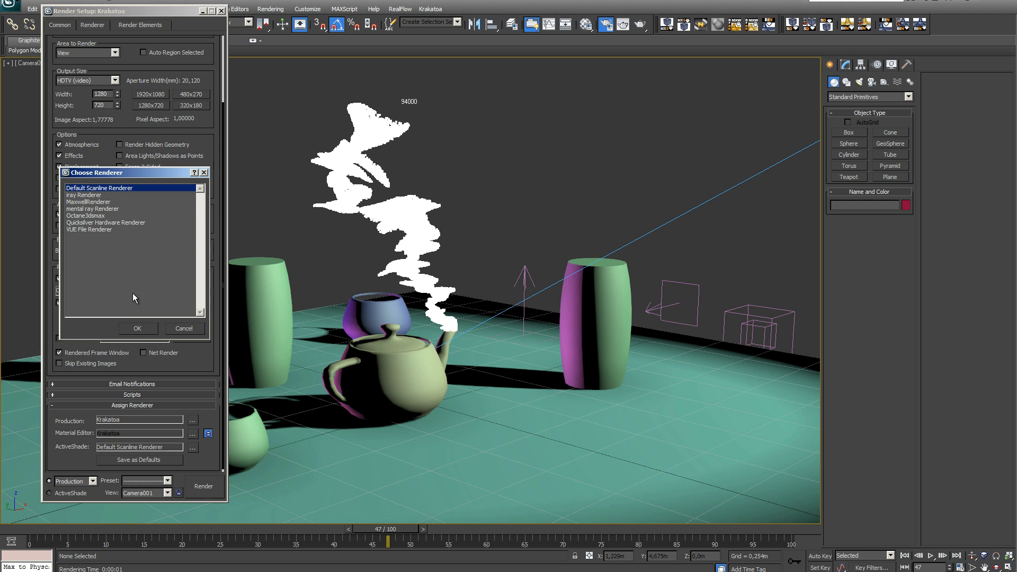
{"action": "left_click", "coordinate": [147, 329]}
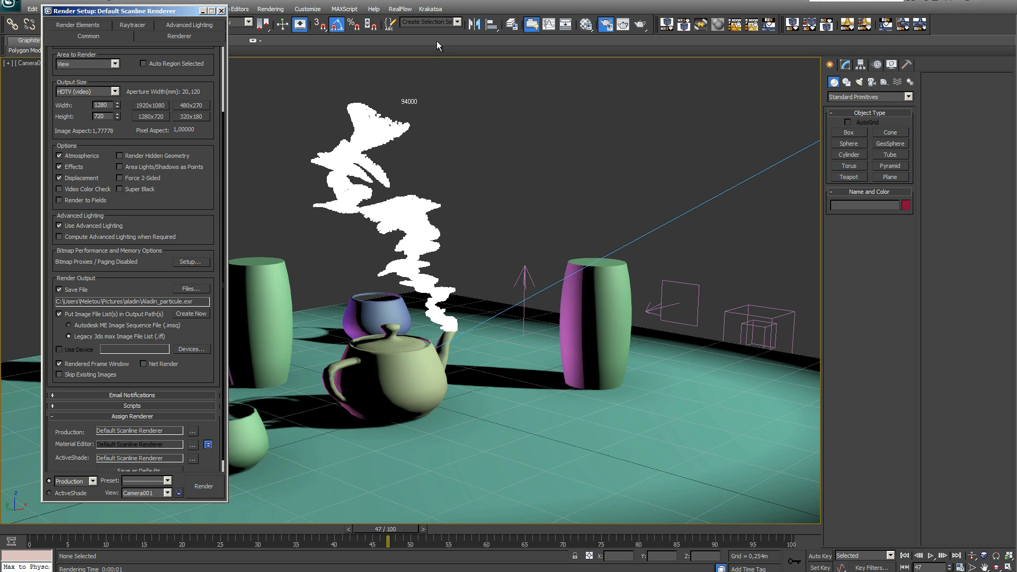
Set the render output file to Aladin_Scan.exr in the aladin folder and check its output file settings.
{"action": "left_click", "coordinate": [429, 10]}
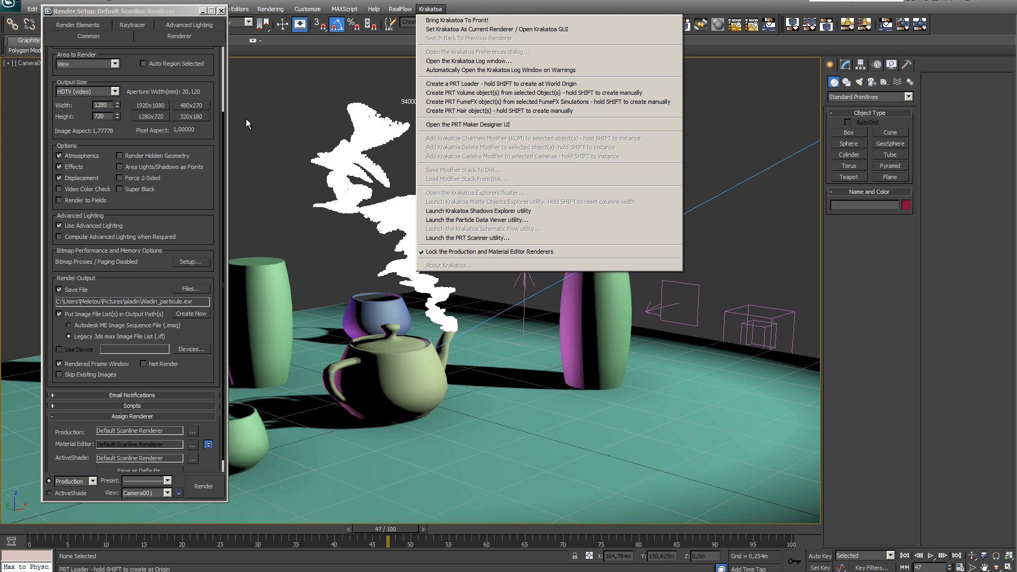
{"action": "left_click", "coordinate": [275, 119]}
{"action": "left_click_drag", "start_coordinate": [152, 13], "coordinate": [138, 14]}
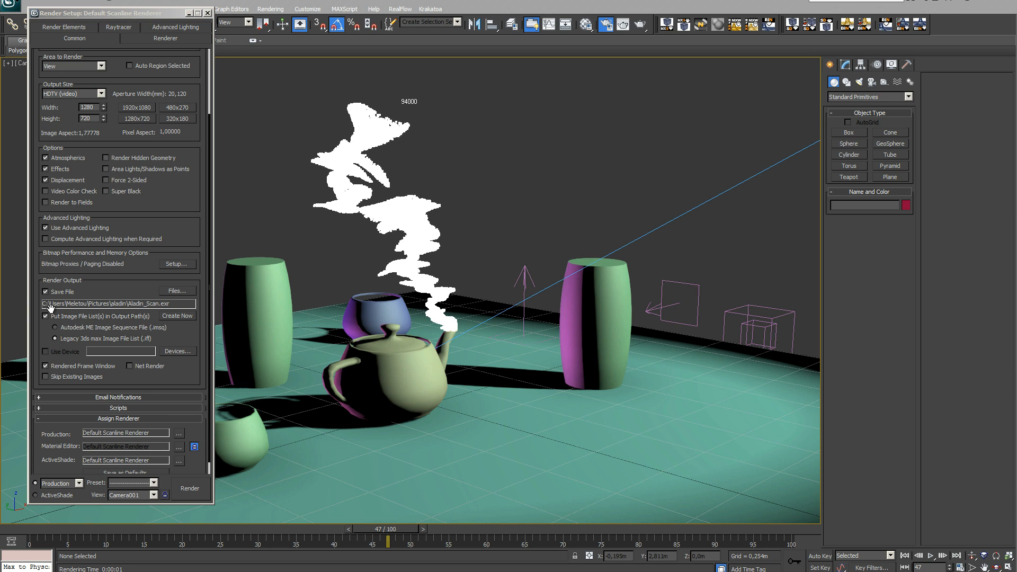
{"action": "left_click", "coordinate": [177, 291]}
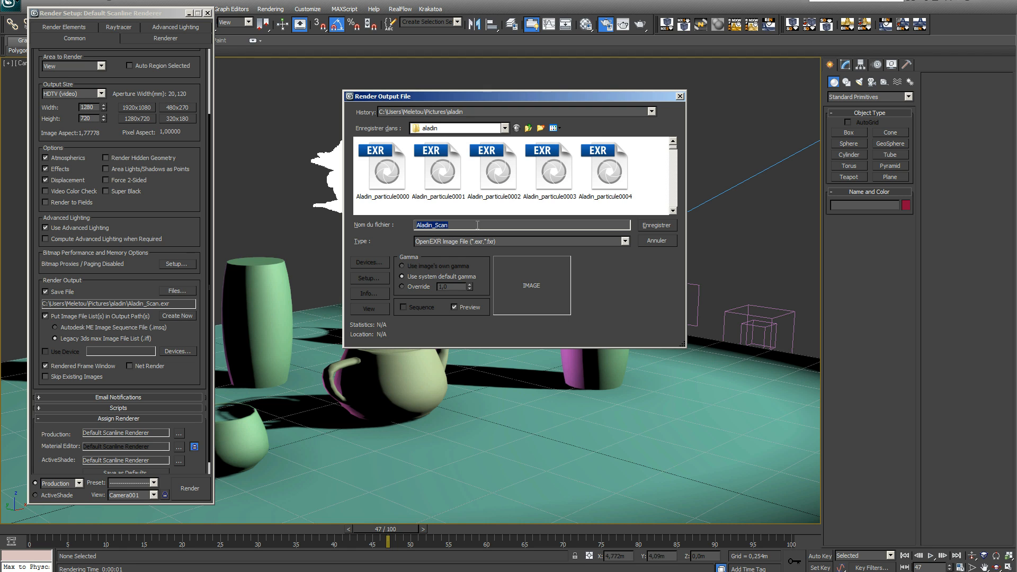
{"action": "left_click", "coordinate": [660, 241]}
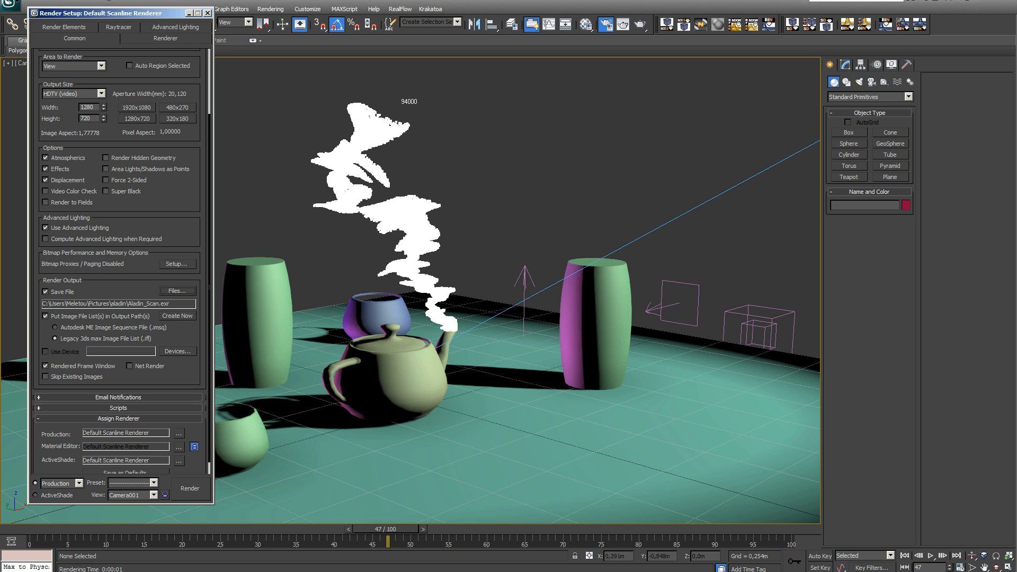
Render the sequence with the Default Scanline Renderer, overwriting the existing Aladin_Scan images.
{"action": "left_click", "coordinate": [212, 571]}
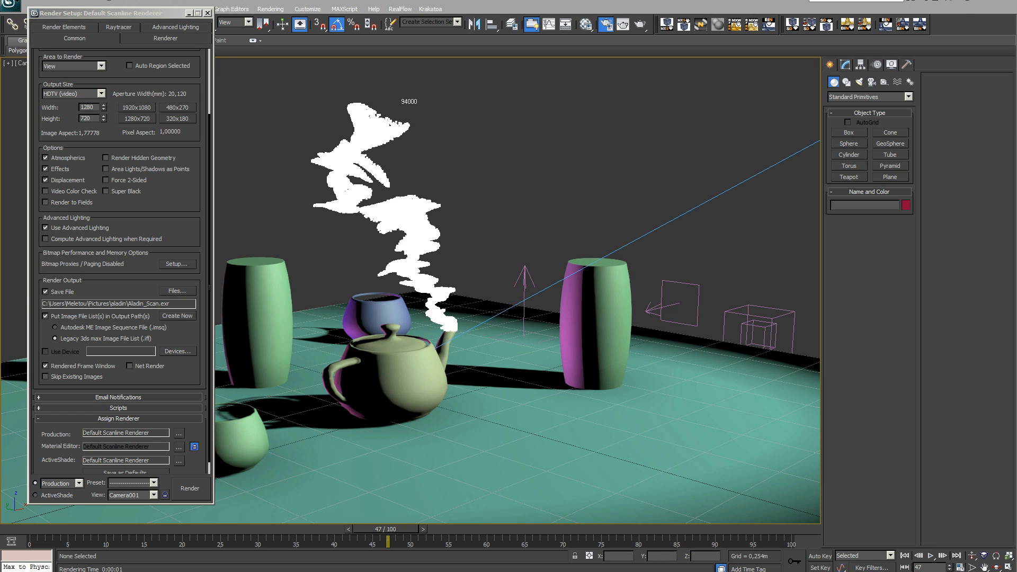
{"action": "left_click", "coordinate": [204, 489]}
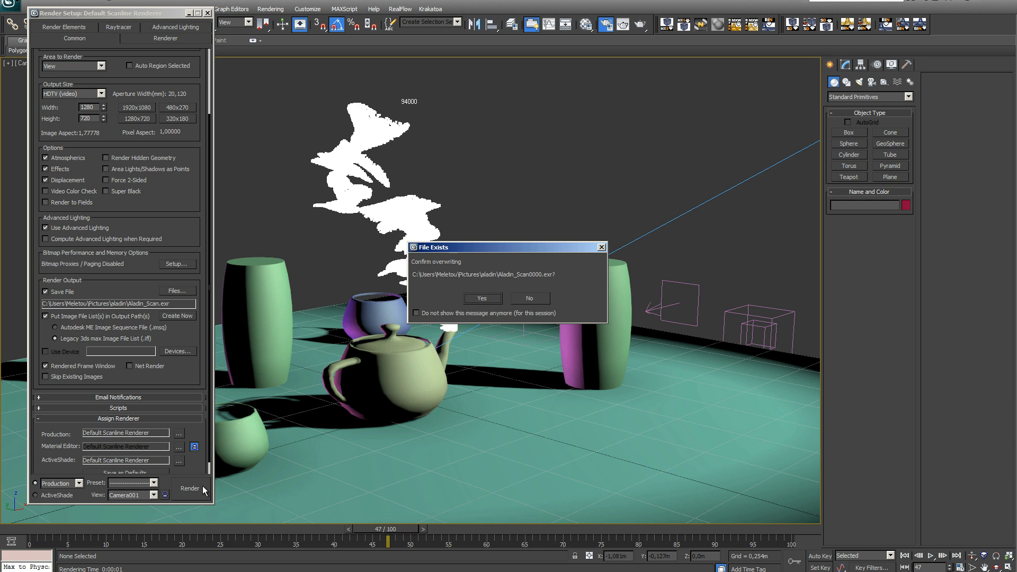
{"action": "left_click", "coordinate": [483, 299]}
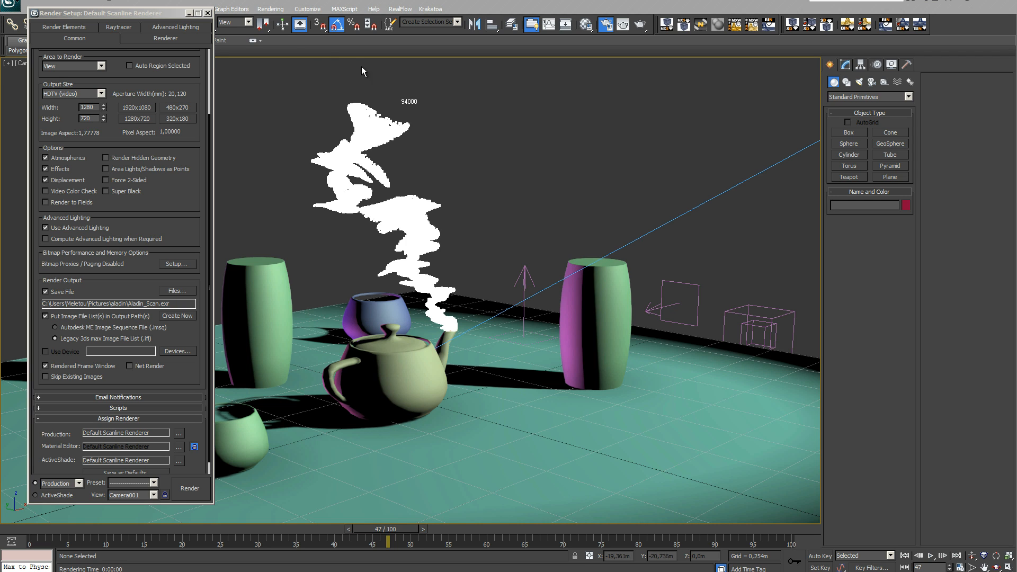
Open Video Post and add an image input event using the Aladin_Scan IFL file from the aladin folder.
{"action": "left_click", "coordinate": [280, 11]}
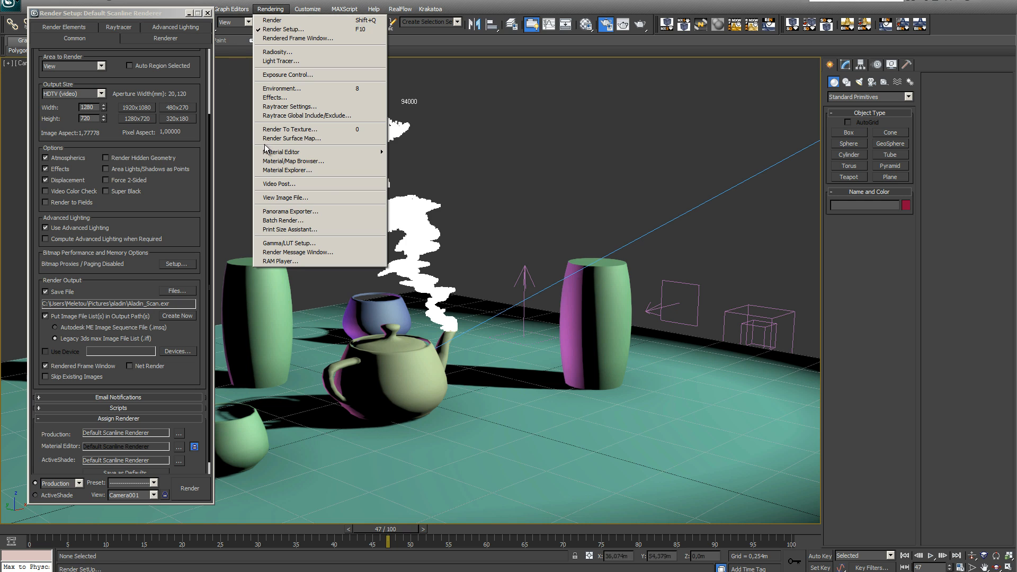
{"action": "left_click", "coordinate": [328, 186]}
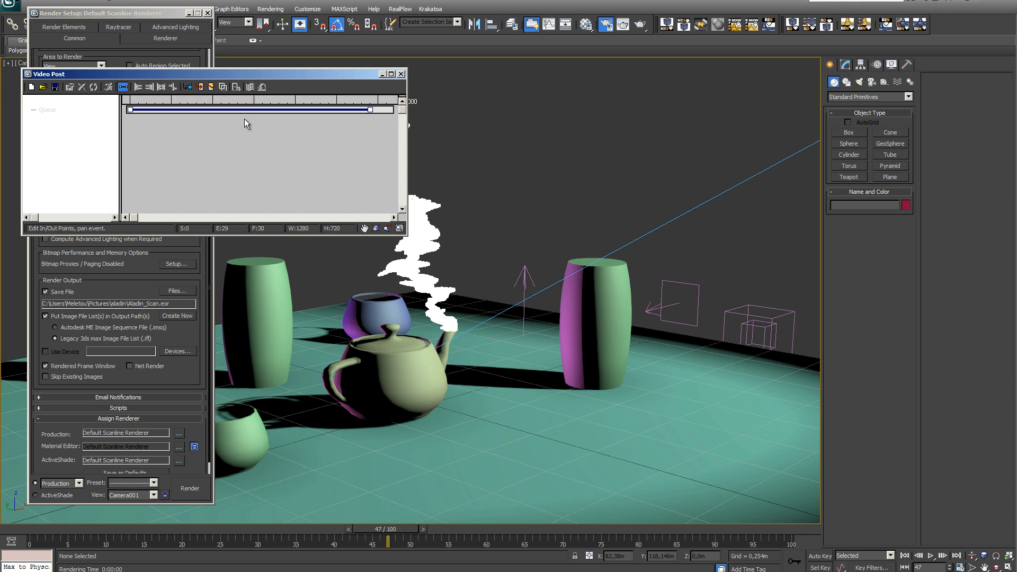
{"action": "left_click_drag", "start_coordinate": [230, 72], "coordinate": [512, 115]}
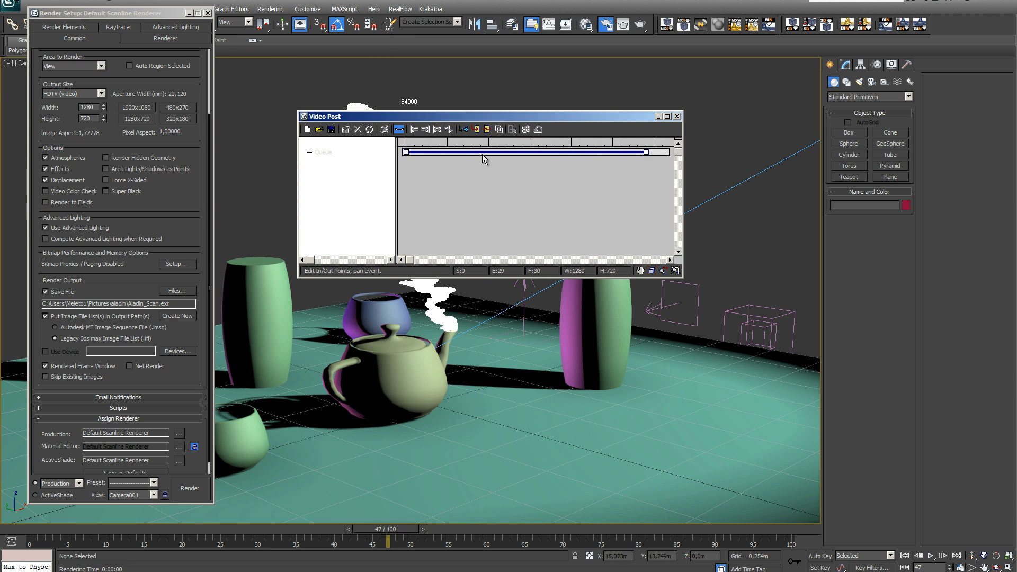
{"action": "left_click", "coordinate": [476, 129]}
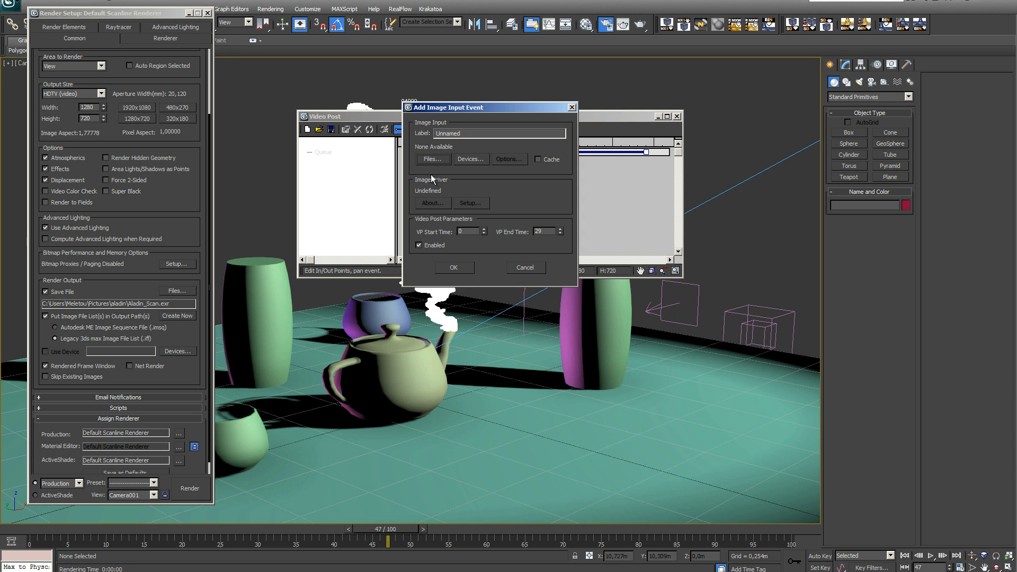
{"action": "left_click", "coordinate": [440, 160]}
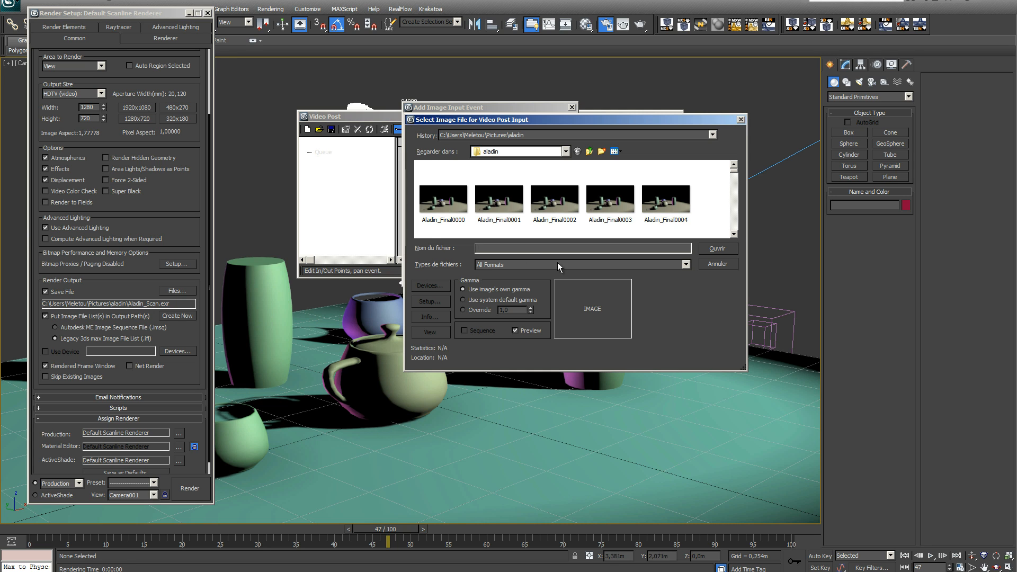
{"action": "left_click", "coordinate": [686, 265]}
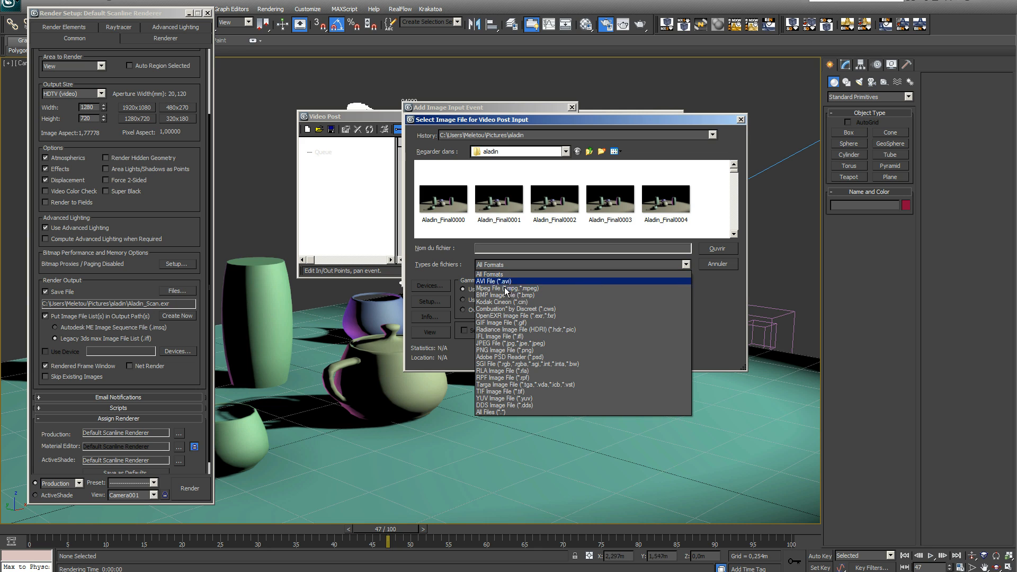
{"action": "left_click", "coordinate": [521, 336]}
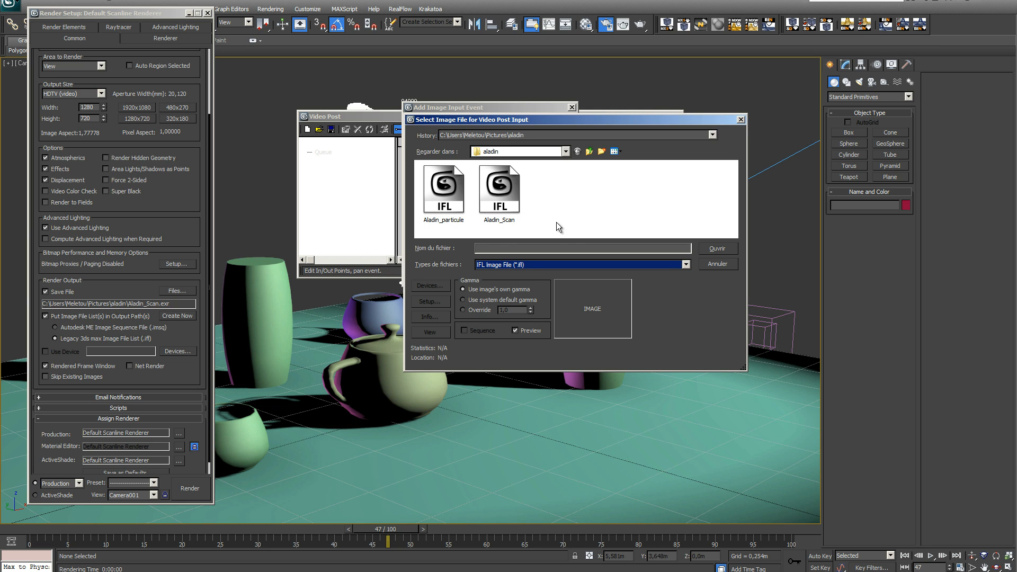
{"action": "left_click", "coordinate": [498, 186]}
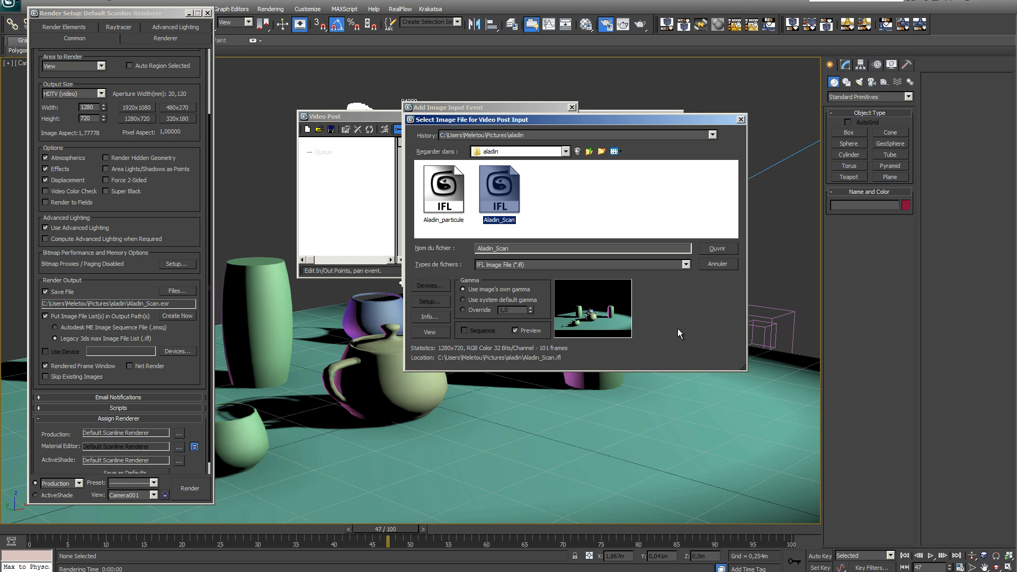
{"action": "left_click", "coordinate": [723, 250]}
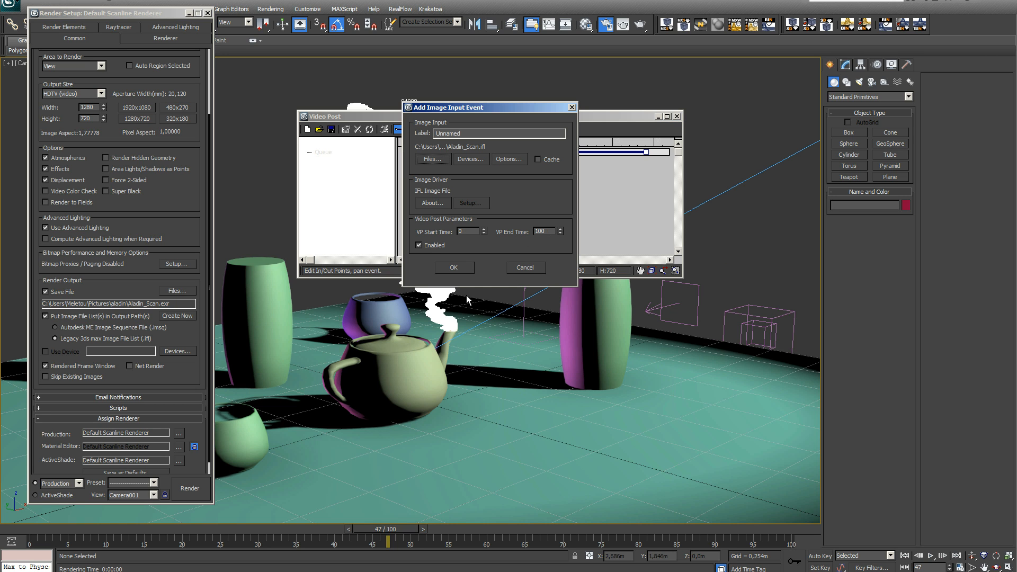
{"action": "left_click", "coordinate": [453, 268]}
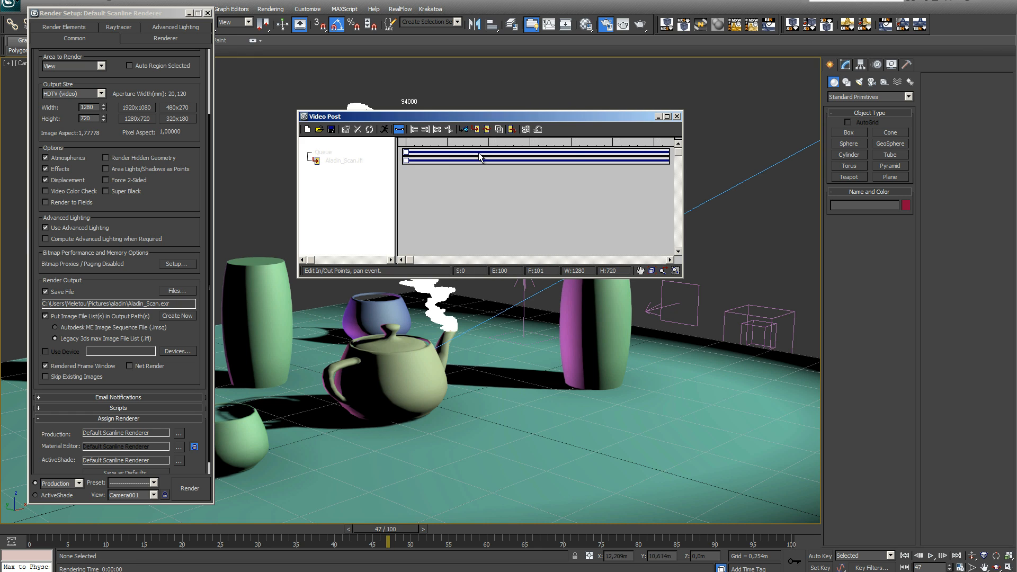
Add a second image input event to the Video Post queue using the Aladin_particule IFL file.
{"action": "left_click", "coordinate": [476, 128]}
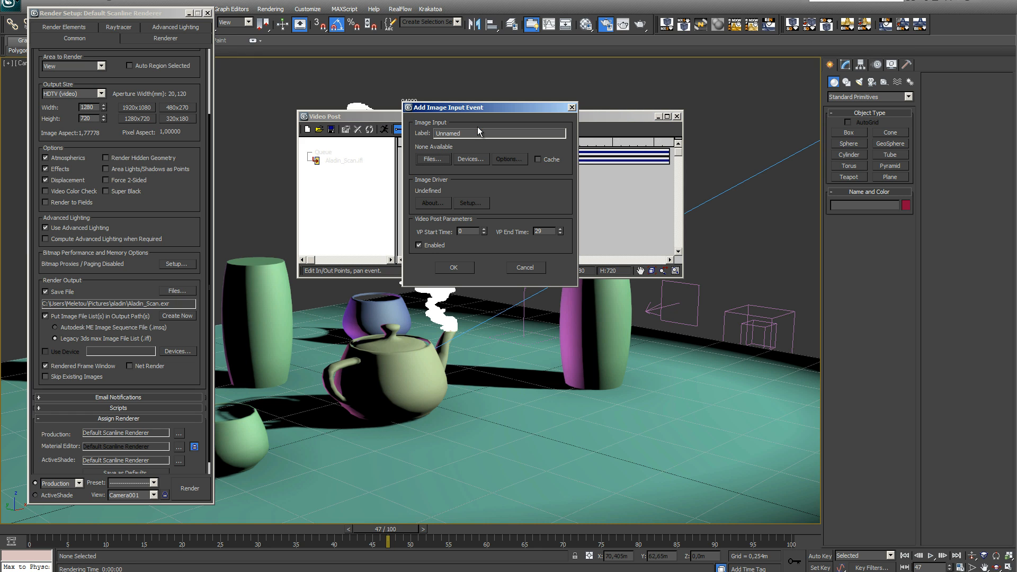
{"action": "left_click", "coordinate": [433, 160]}
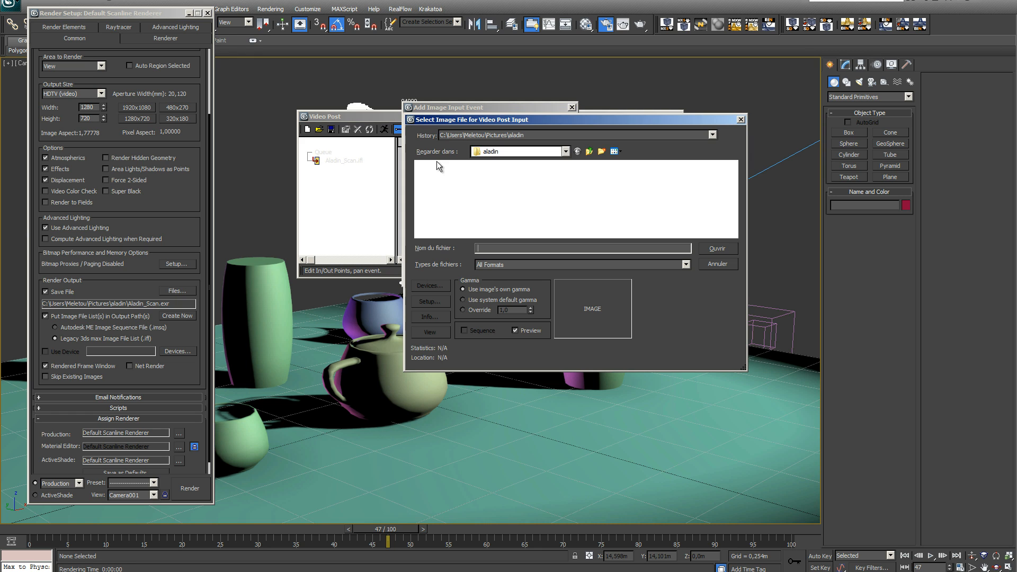
{"action": "left_click", "coordinate": [685, 264]}
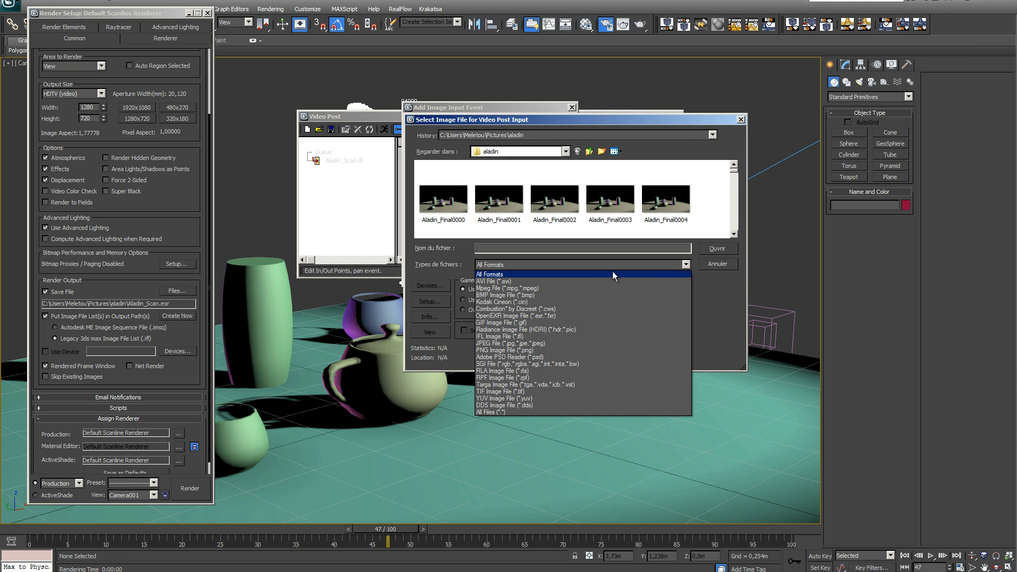
{"action": "left_click", "coordinate": [532, 336]}
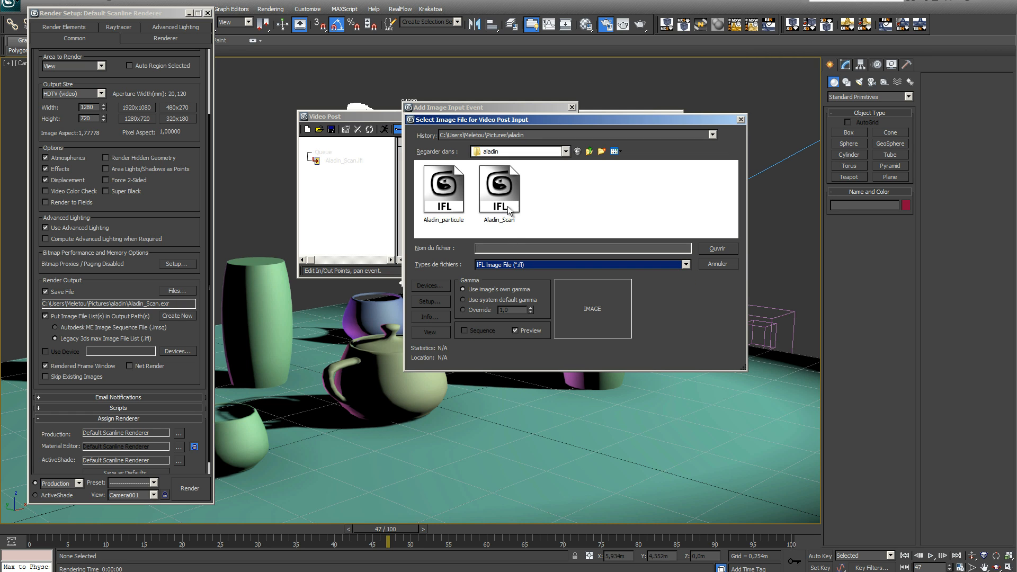
{"action": "left_click", "coordinate": [438, 188]}
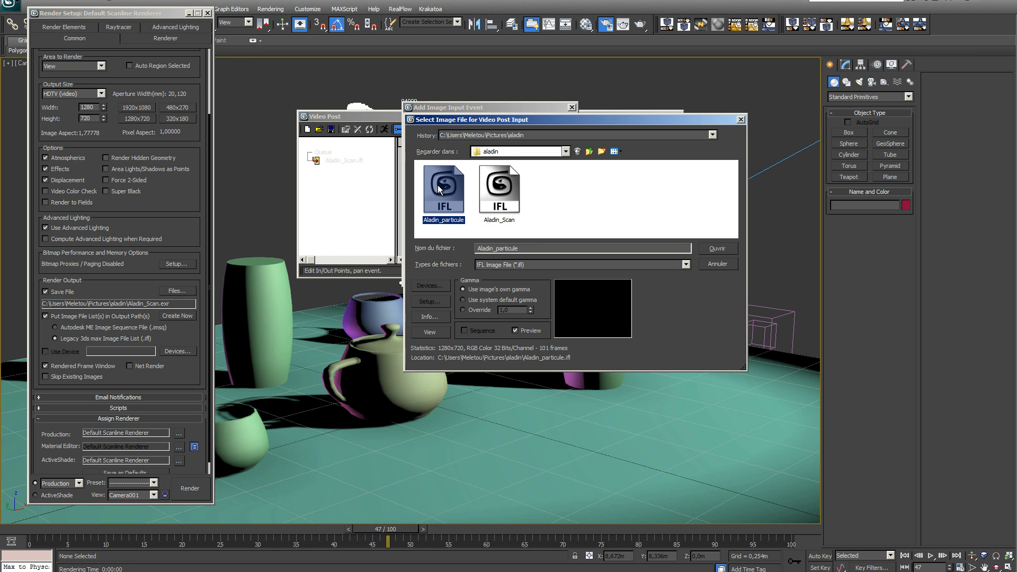
{"action": "left_click", "coordinate": [720, 250]}
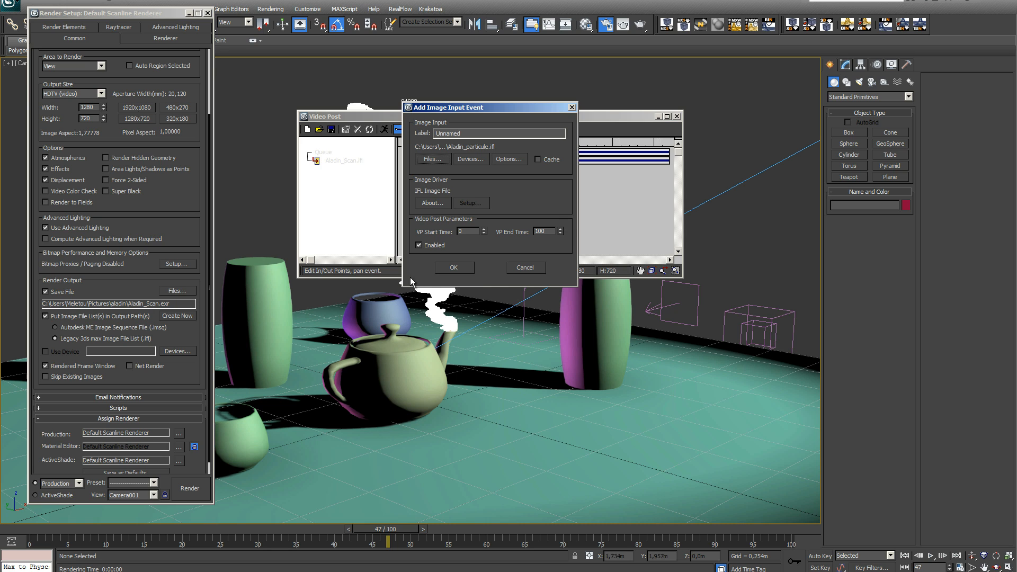
{"action": "left_click", "coordinate": [468, 267]}
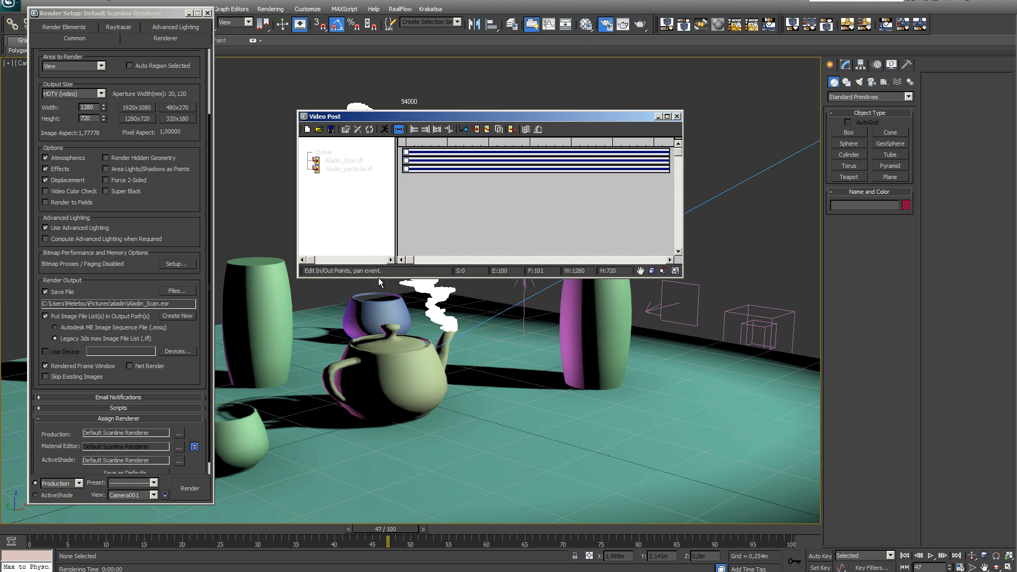
Combine the Aladin_Scan.ifl and Aladin_particule.ifl events with an Alpha Compositor image layer event, then clear the queue selection.
{"action": "left_click", "coordinate": [330, 154]}
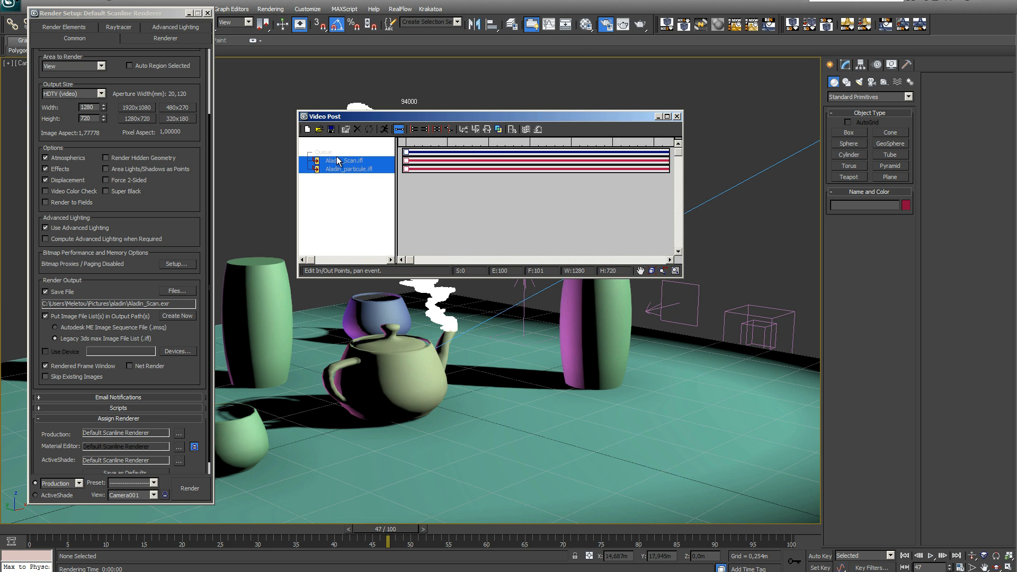
{"action": "left_click", "coordinate": [498, 130]}
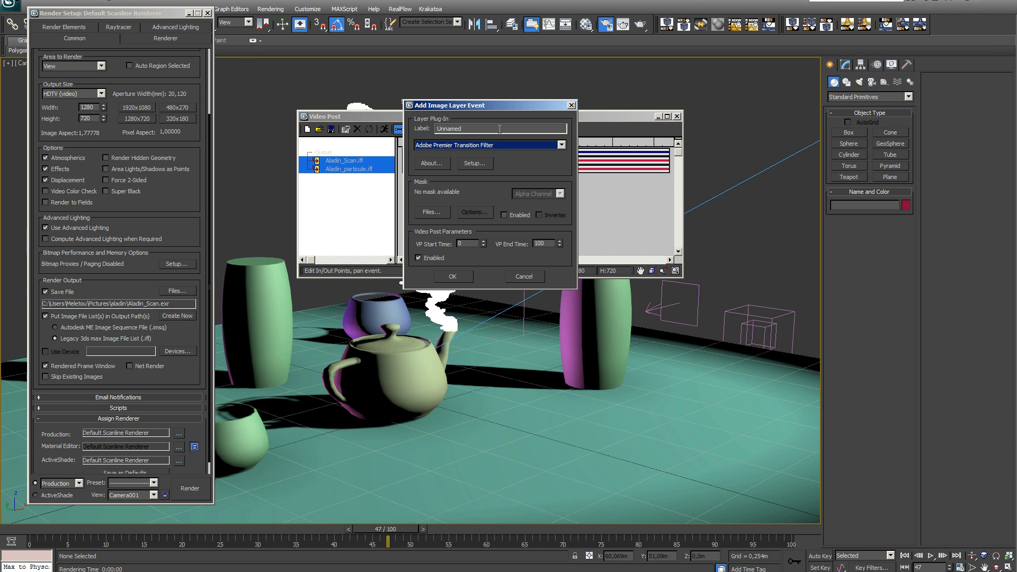
{"action": "left_click", "coordinate": [560, 145]}
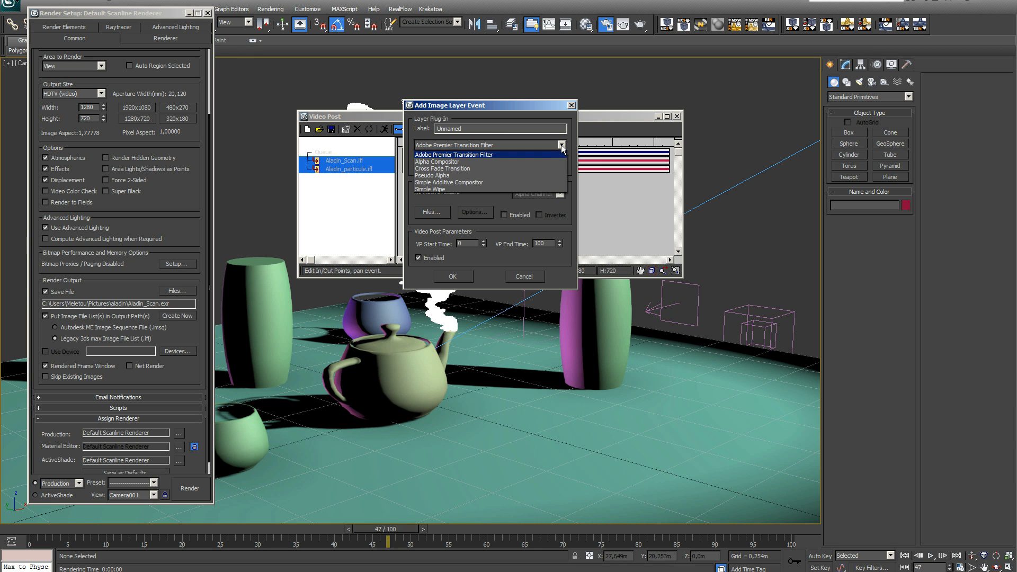
{"action": "left_click", "coordinate": [439, 162]}
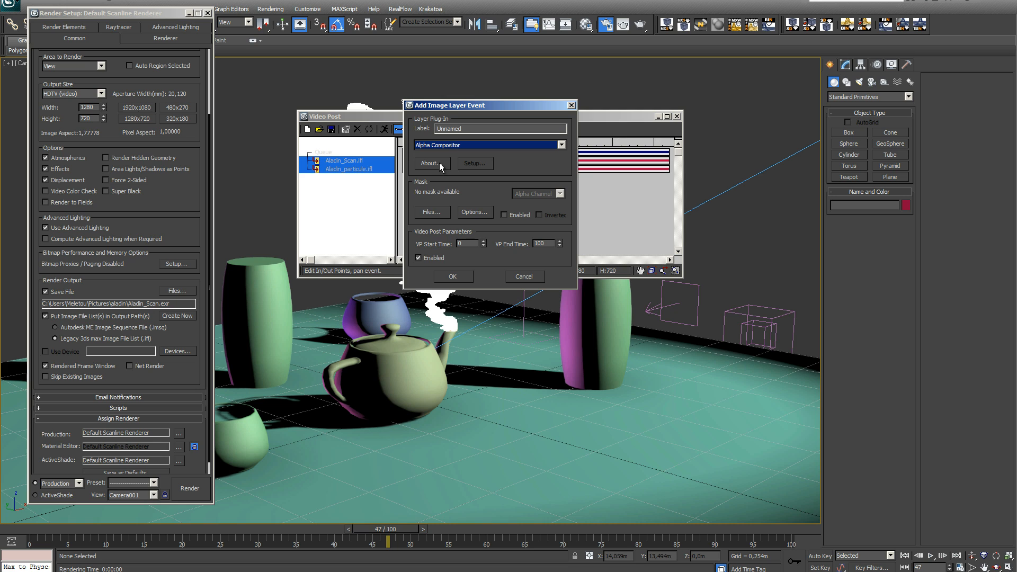
{"action": "left_click", "coordinate": [450, 276]}
{"action": "left_click", "coordinate": [341, 212]}
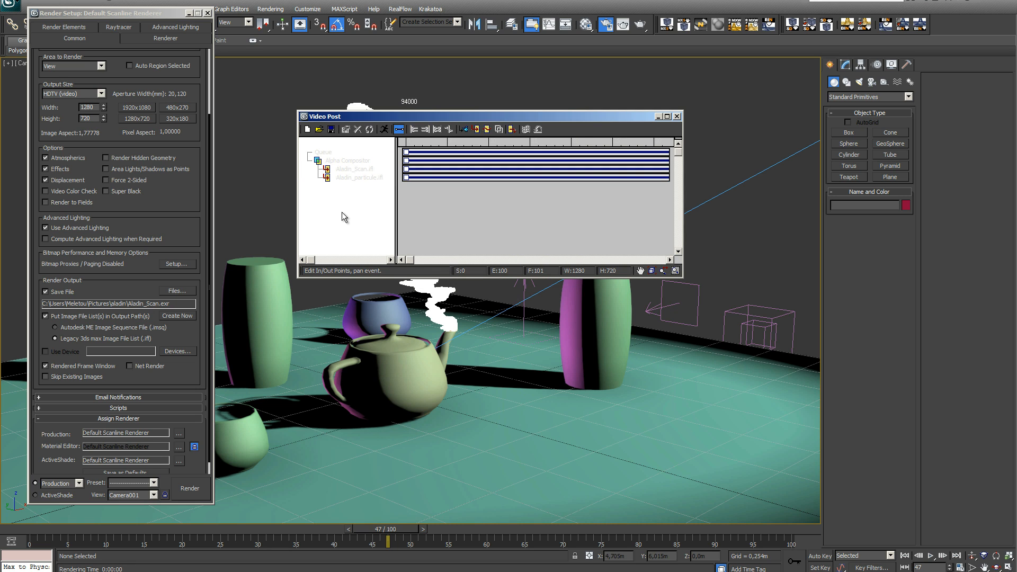
Start an image output event in Video Post and name its output file Aladin_Final in the aladin folder.
{"action": "left_click", "coordinate": [511, 128]}
{"action": "left_click", "coordinate": [434, 155]}
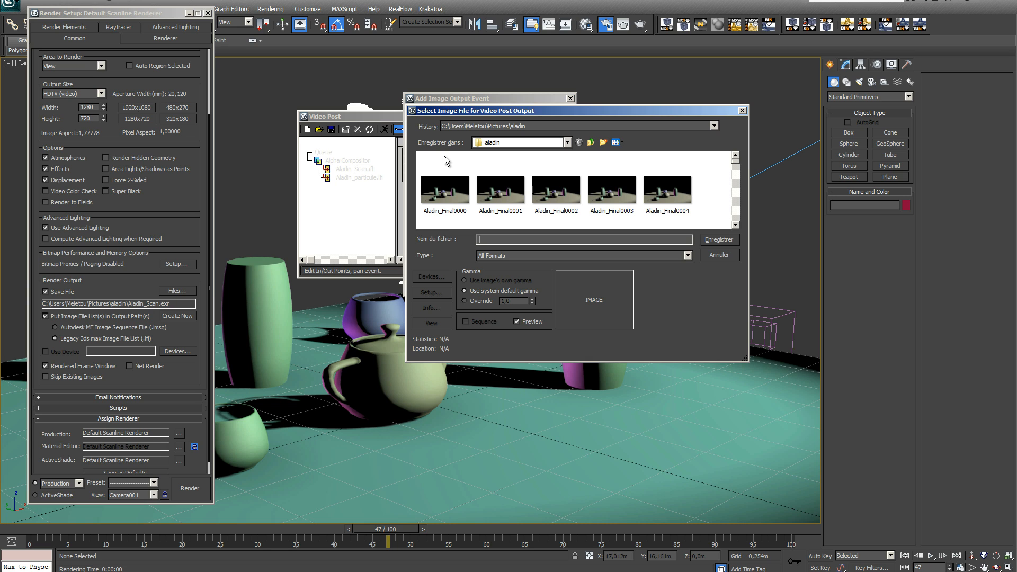
{"action": "left_click", "coordinate": [446, 195]}
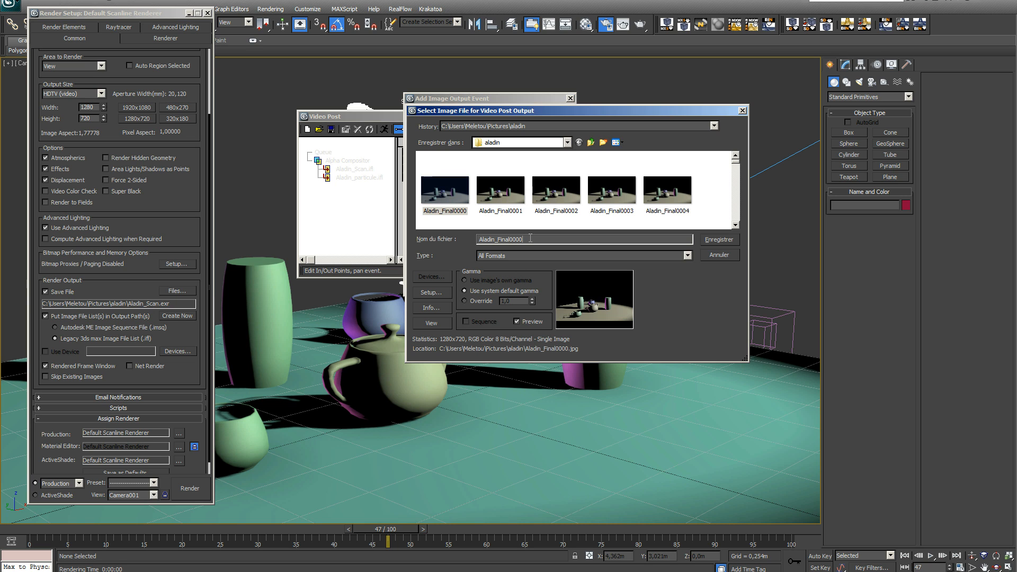
{"action": "left_click_drag", "start_coordinate": [510, 239], "coordinate": [554, 248]}
{"action": "key", "text": "BackSpace"}
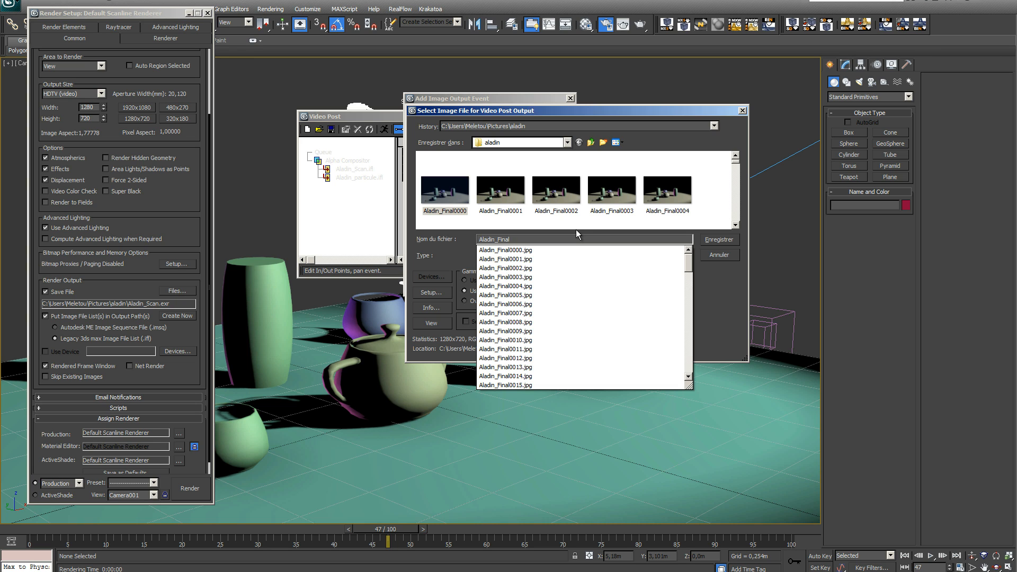
{"action": "left_click", "coordinate": [589, 227]}
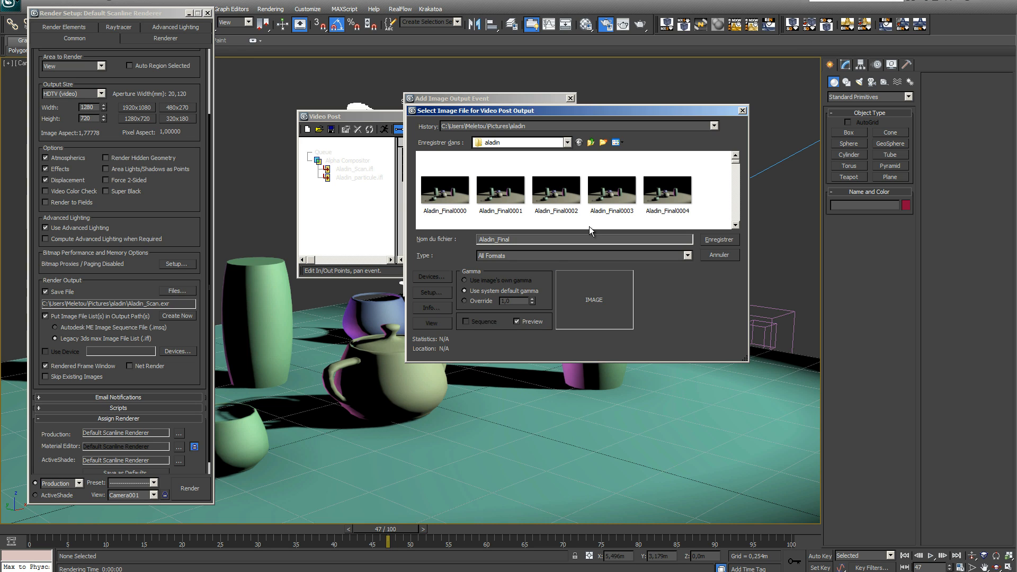
Set the output file type to JPEG, accept the default JPEG image settings, and add the output event to the queue.
{"action": "left_click", "coordinate": [688, 255]}
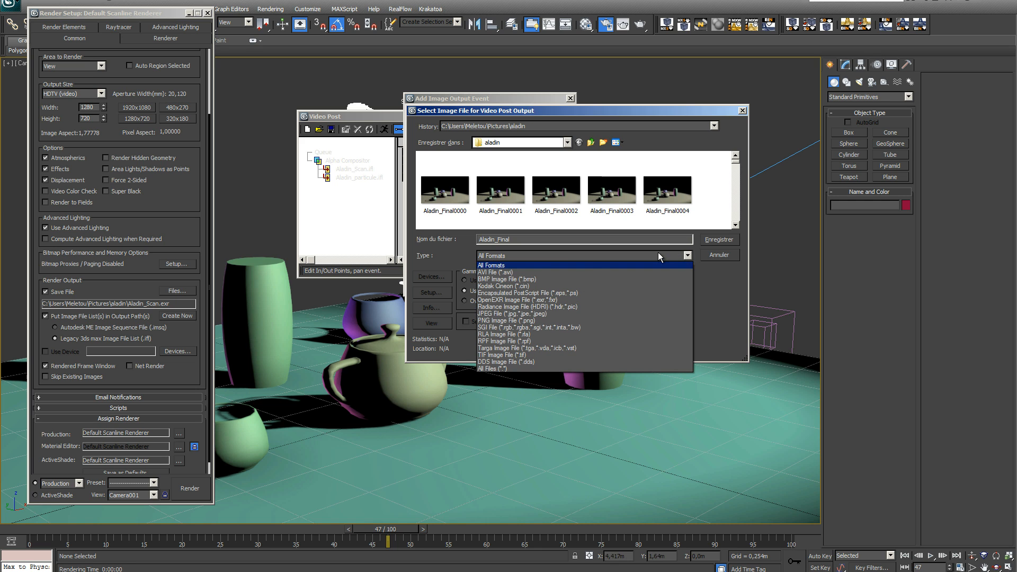
{"action": "left_click", "coordinate": [504, 314]}
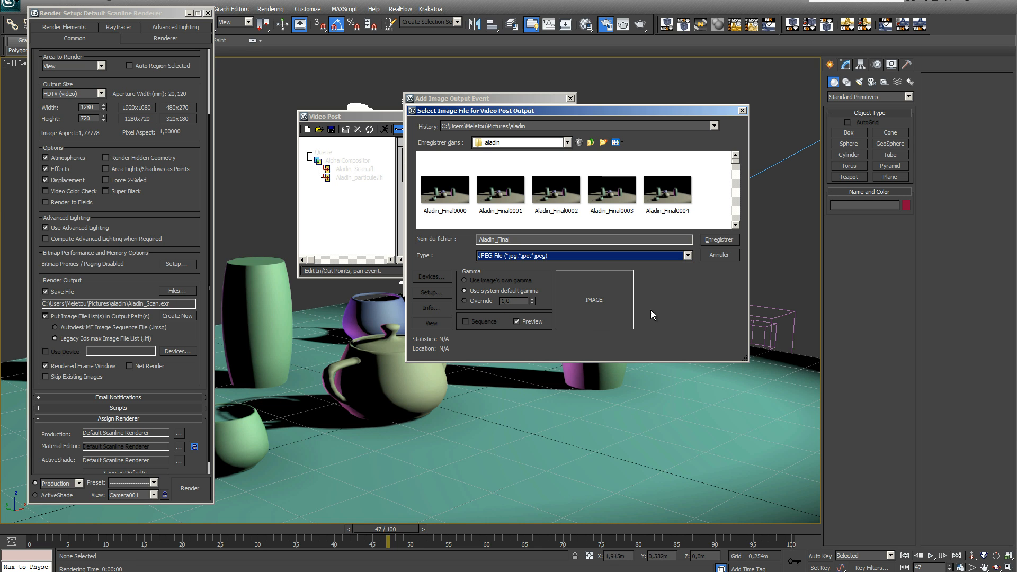
{"action": "left_click", "coordinate": [432, 292]}
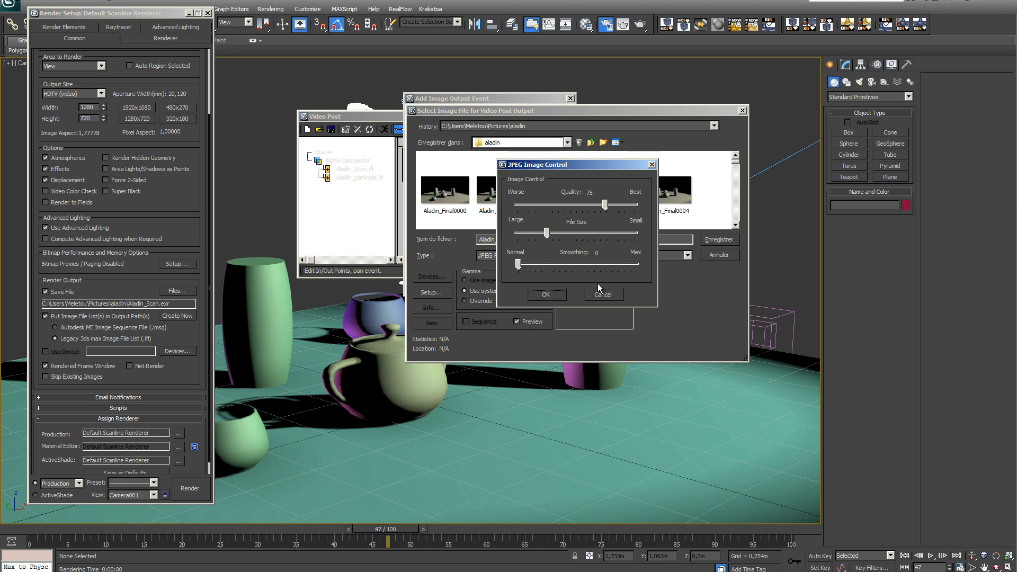
{"action": "left_click", "coordinate": [555, 295]}
{"action": "key", "text": "Return"}
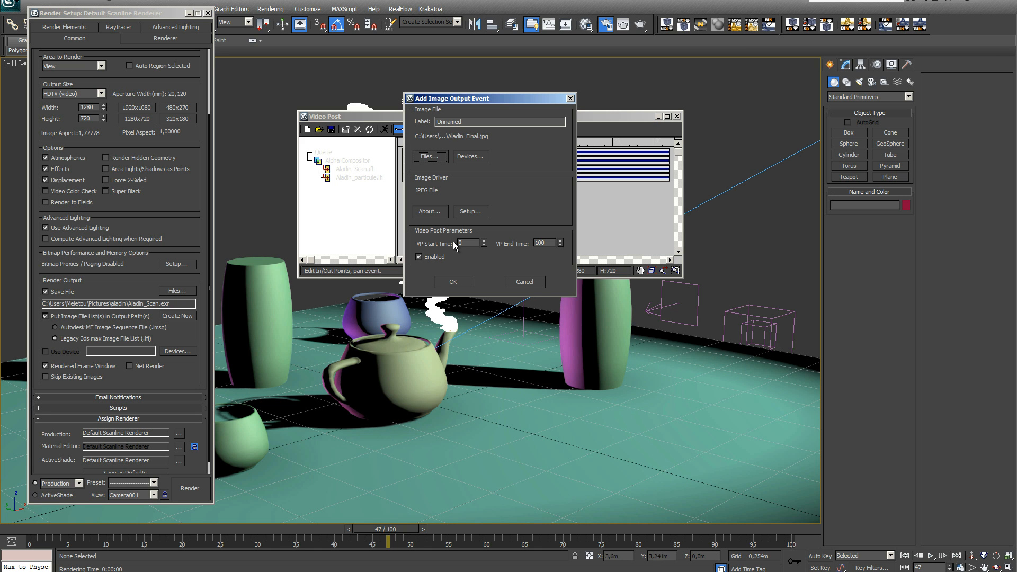
{"action": "left_click", "coordinate": [453, 282]}
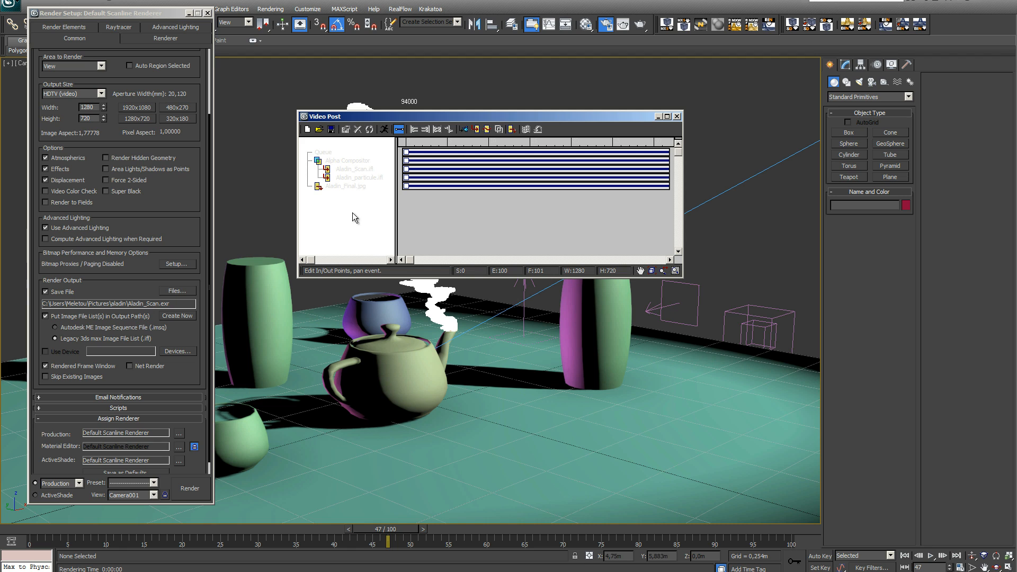
Execute the Video Post queue for the frame range 0 to 100 at 1280x720.
{"action": "left_click", "coordinate": [385, 129]}
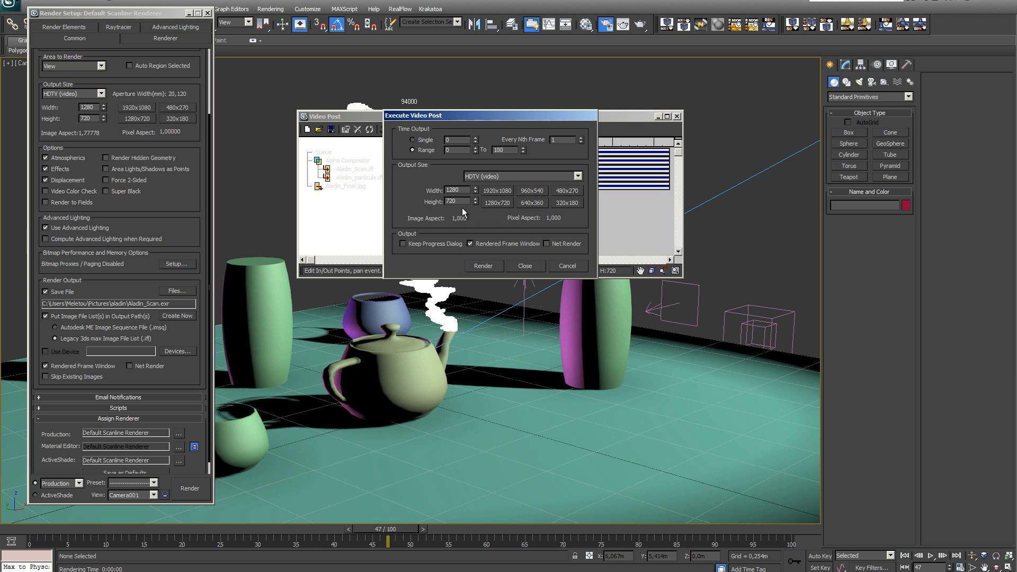
{"action": "left_click", "coordinate": [489, 266]}
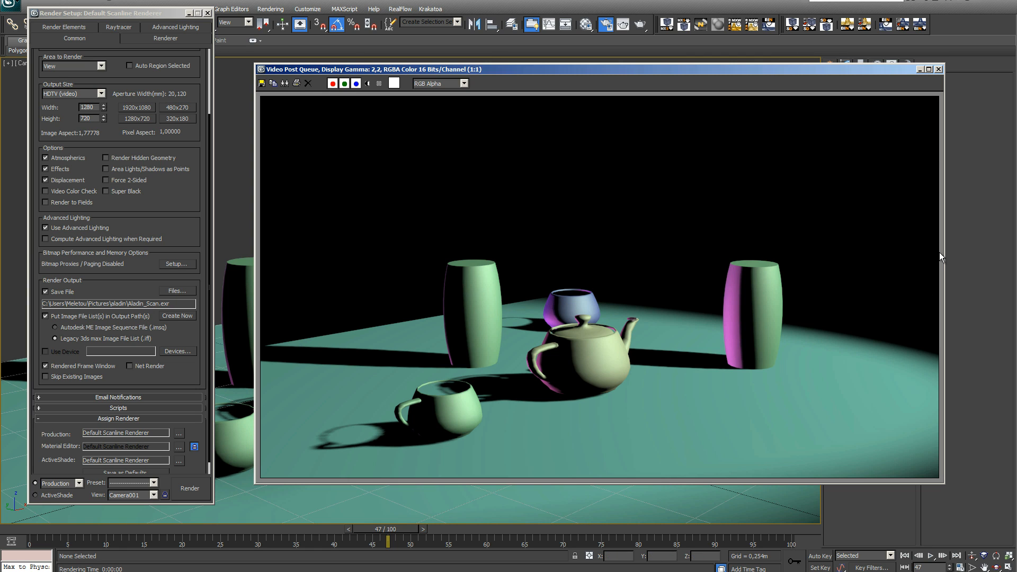